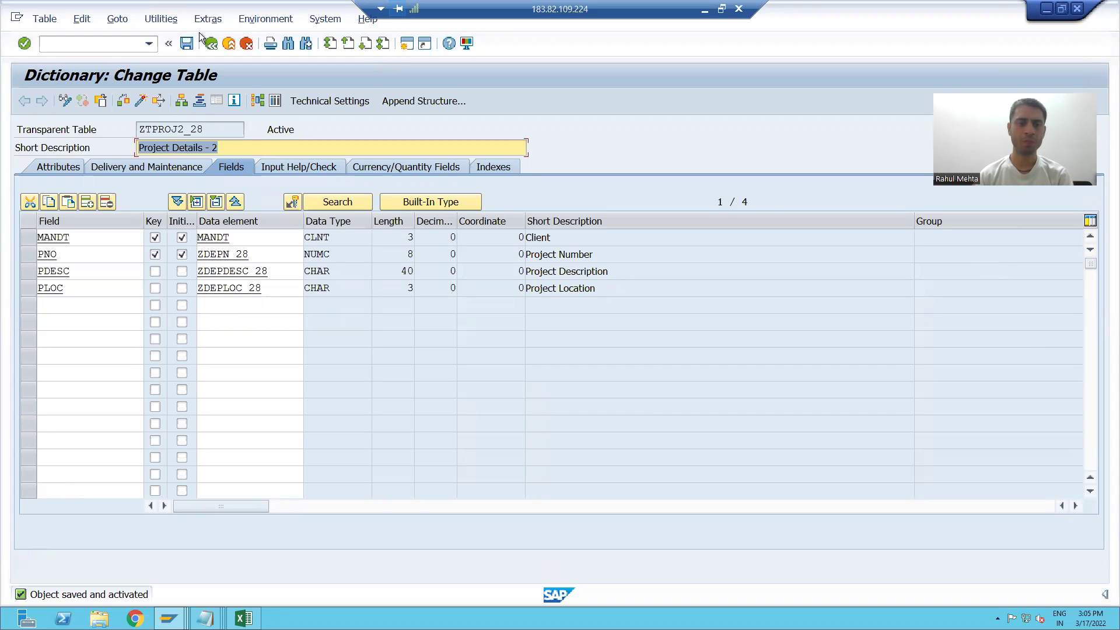
Run /nse11 to return to the ABAP Dictionary initial screen.
left_click(61, 43)
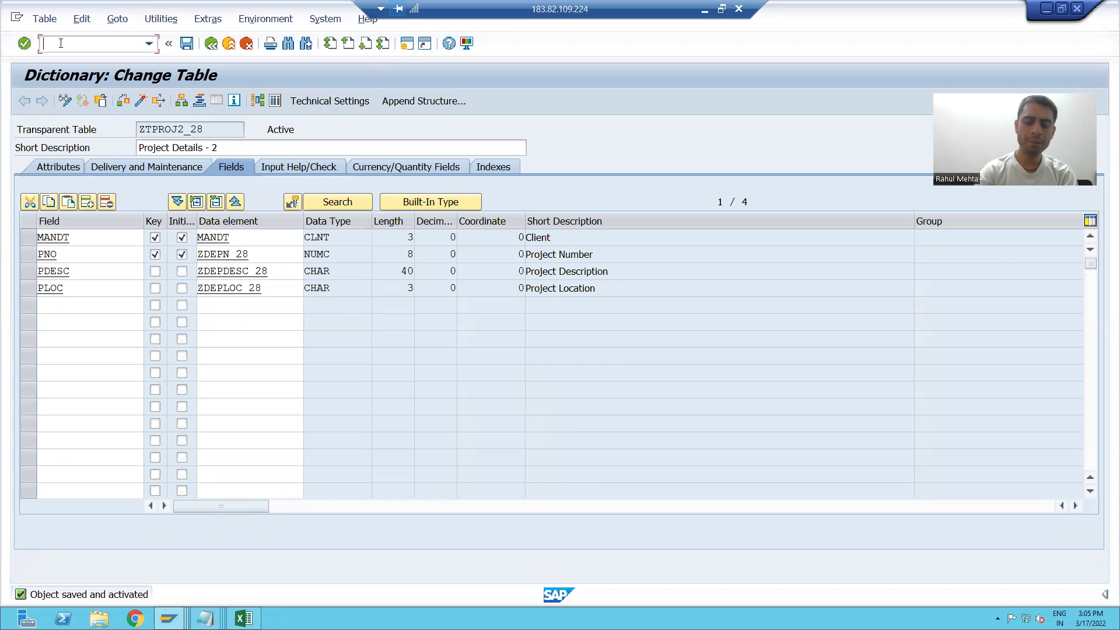
type("/nse11")
key("Return")
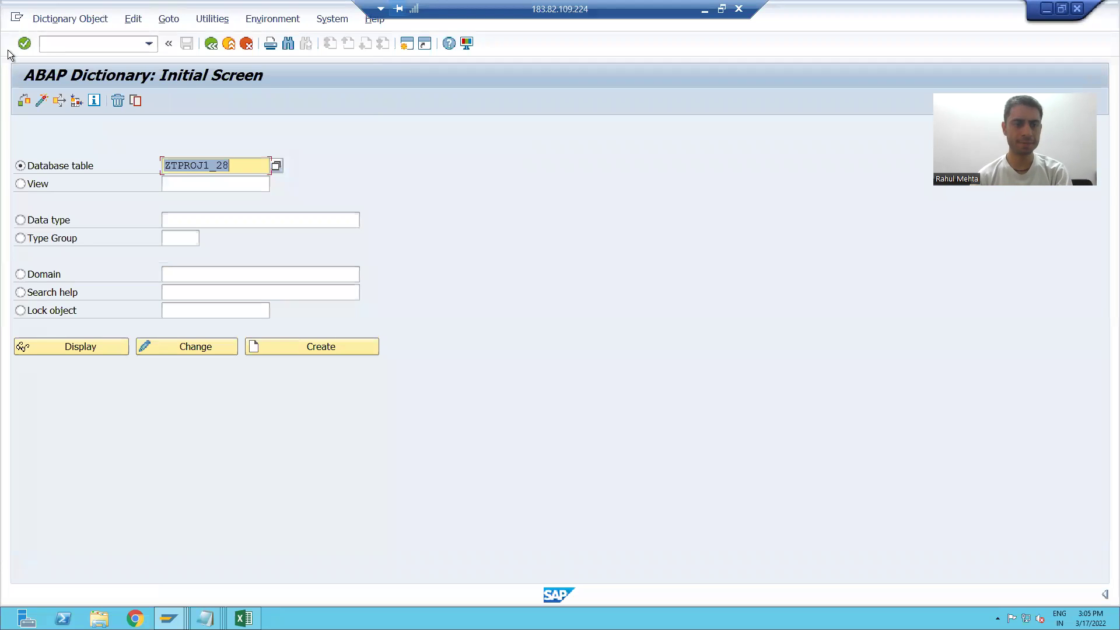
Choose the View object type and enter the view name ZMV_PROJ_28.
left_click(119, 185)
left_click(204, 183)
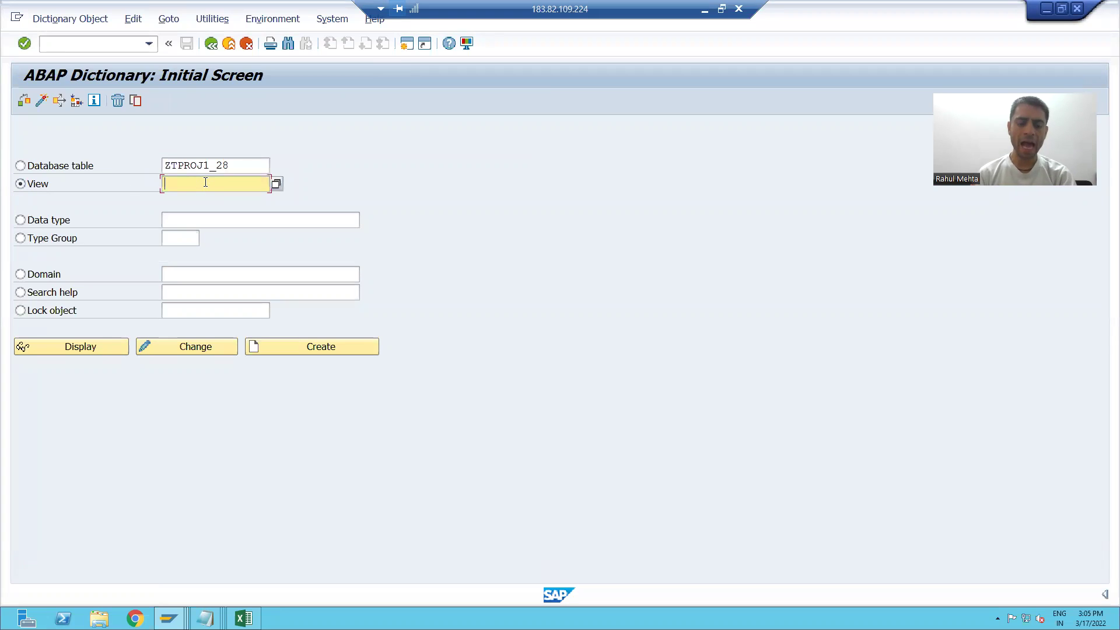
type("ZMV")
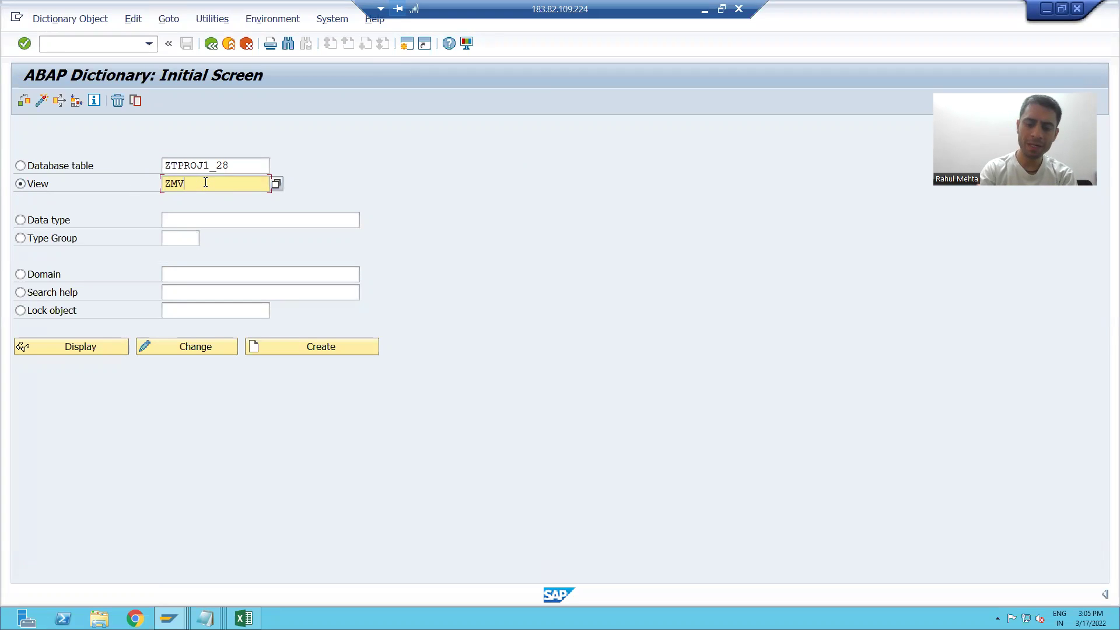
type("_PROJ")
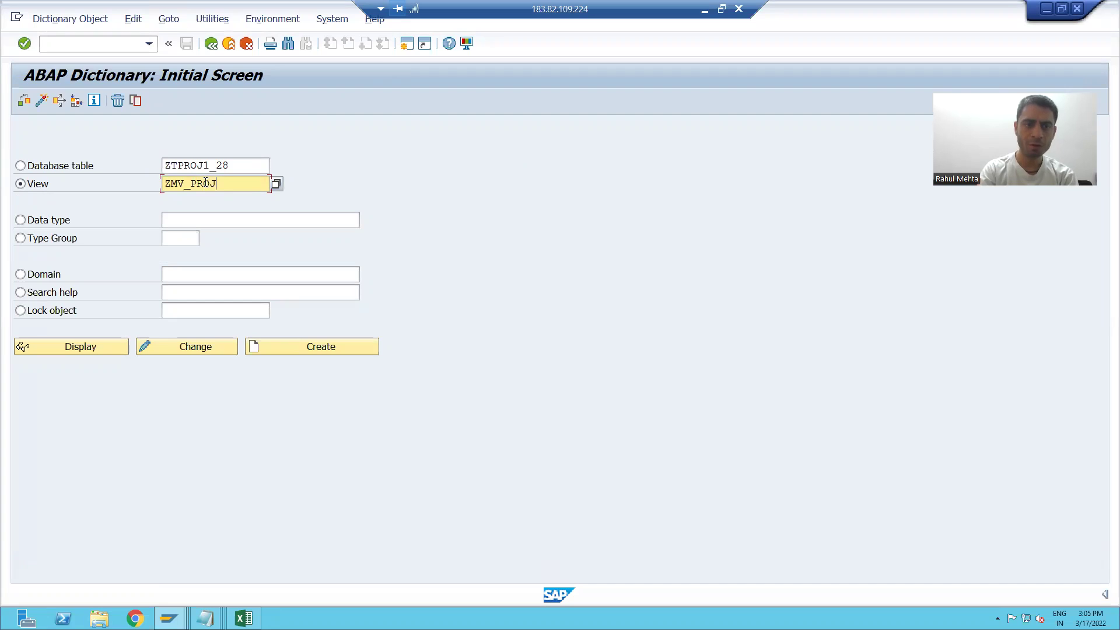
type("_28")
double_click(206, 183)
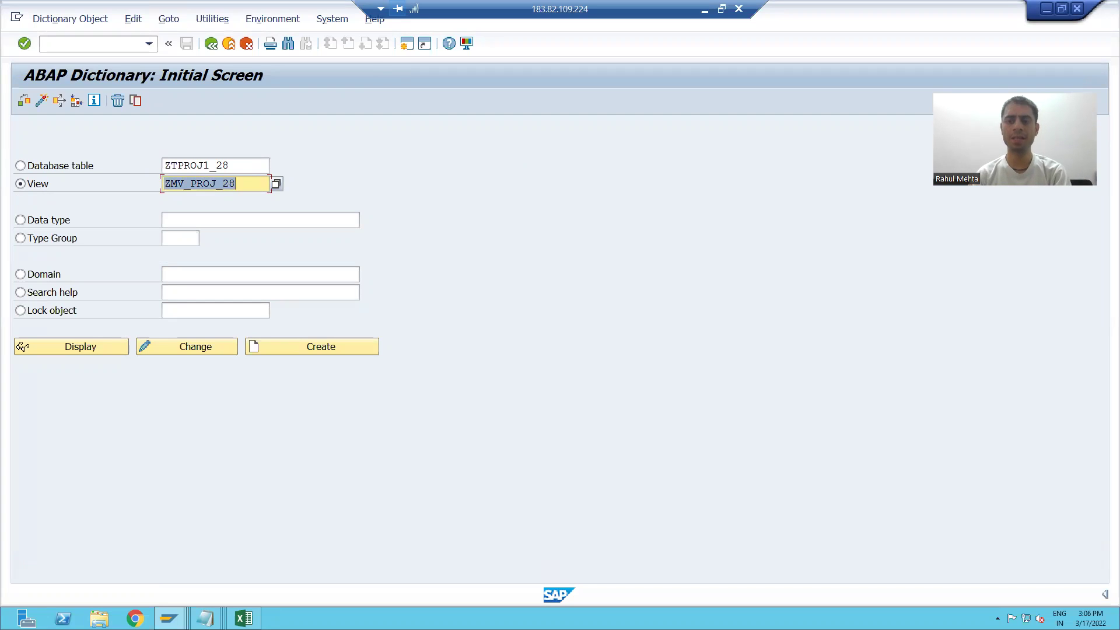
Create ZMV_PROJ_28 and make it a maintenance view.
left_click(296, 350)
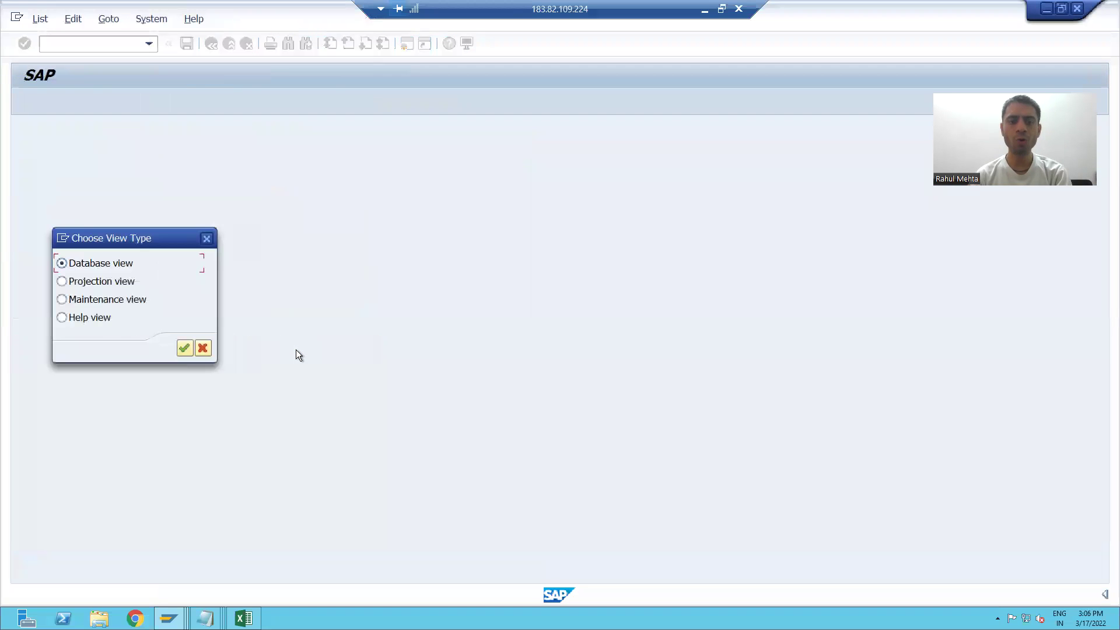
left_click(117, 299)
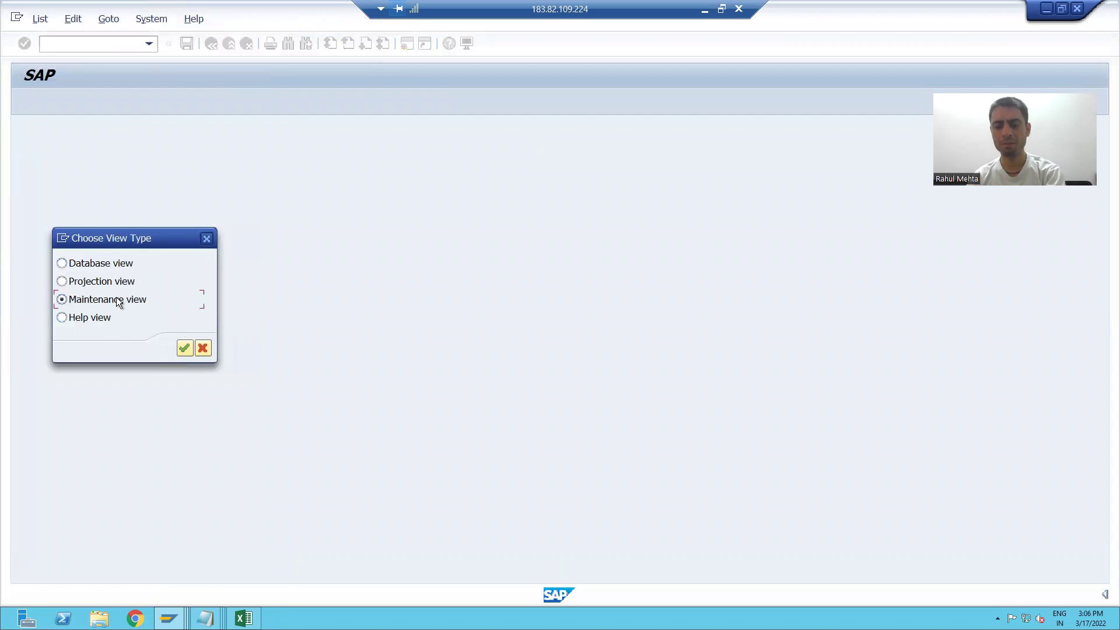
key("Return")
Enter the short description 'Maintenance View for Project Details'.
left_click(172, 149)
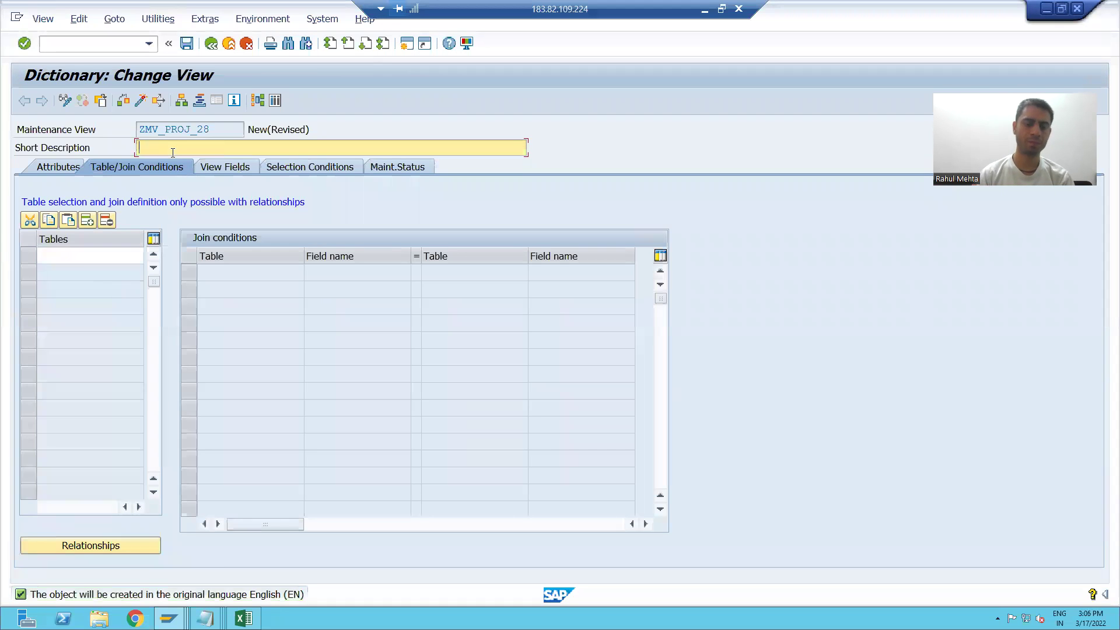
type("Mainten")
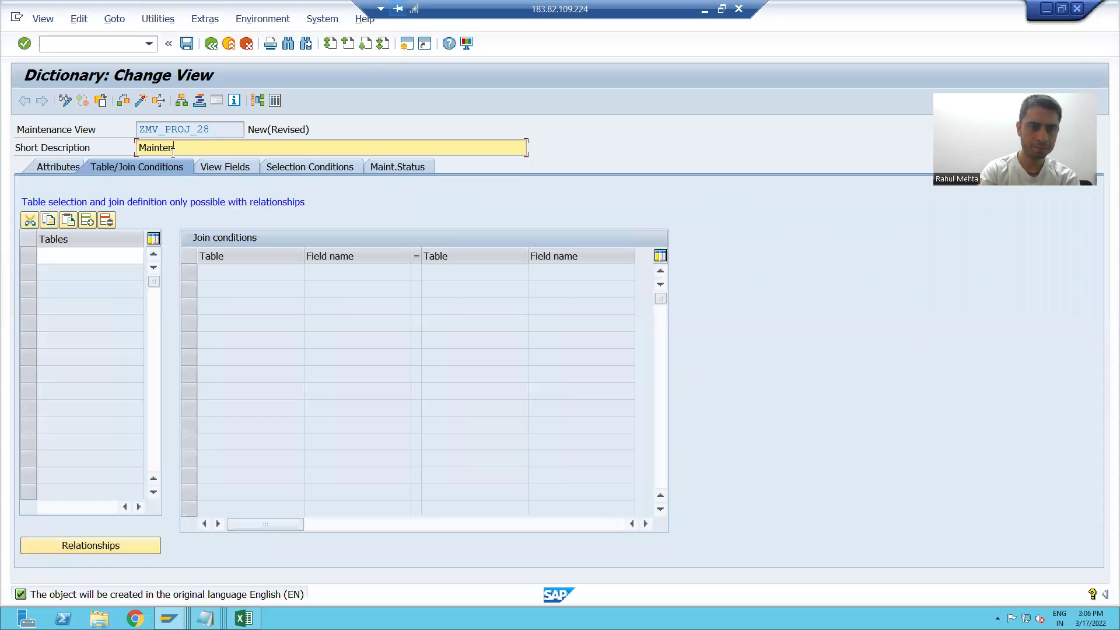
type("ace")
key("BackSpace")
key("BackSpace")
type("n")
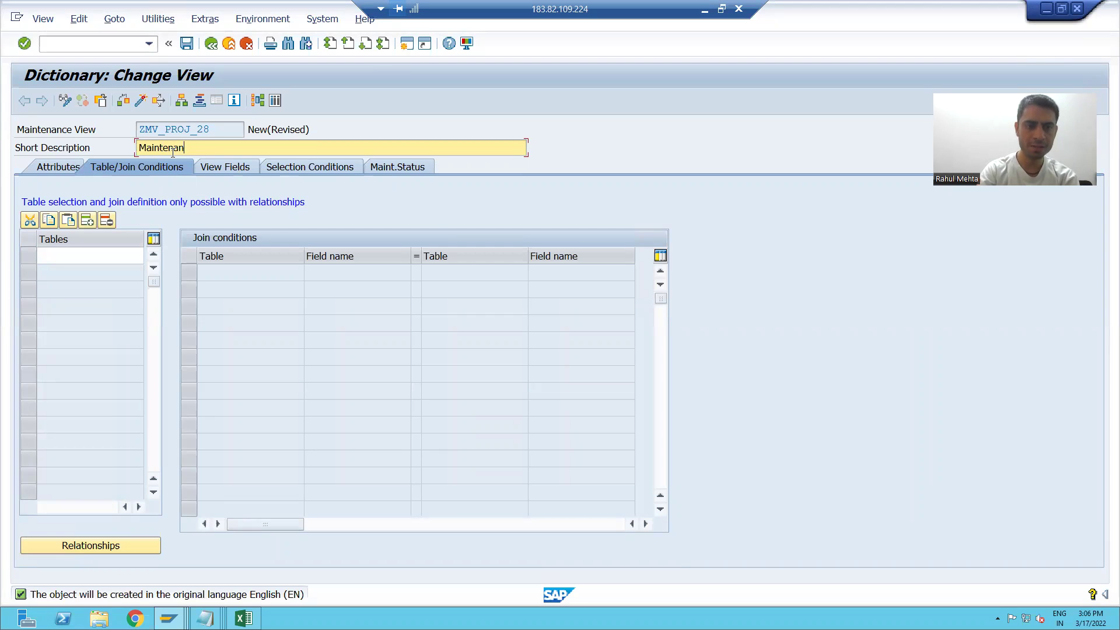
type("ce Views")
key("BackSpace")
key("BackSpace")
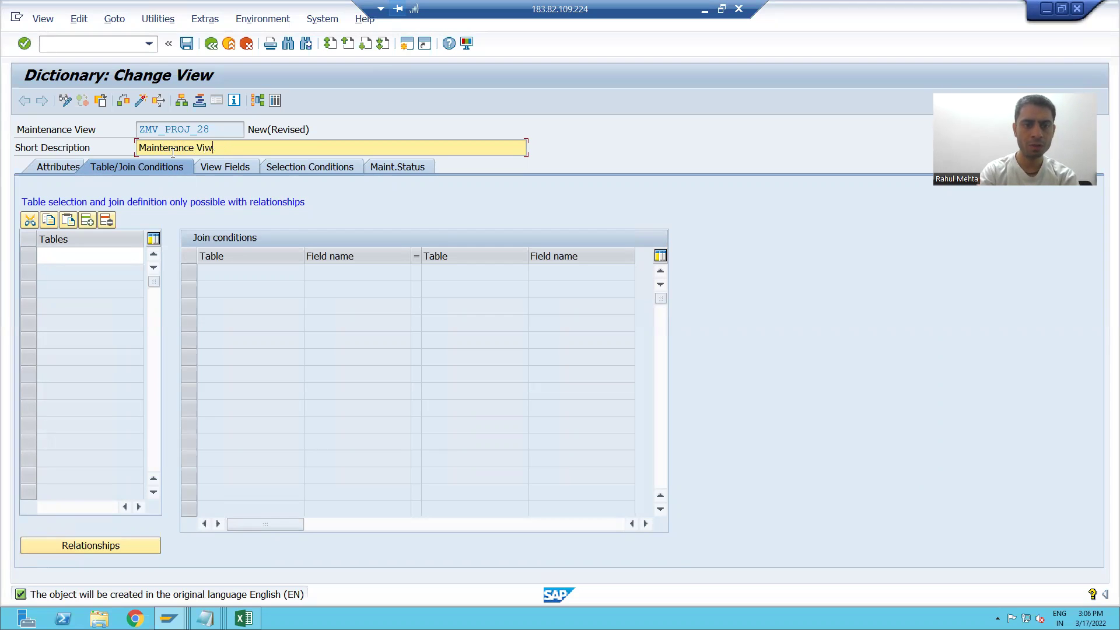
key("BackSpace")
type("ew for ")
type("Propject")
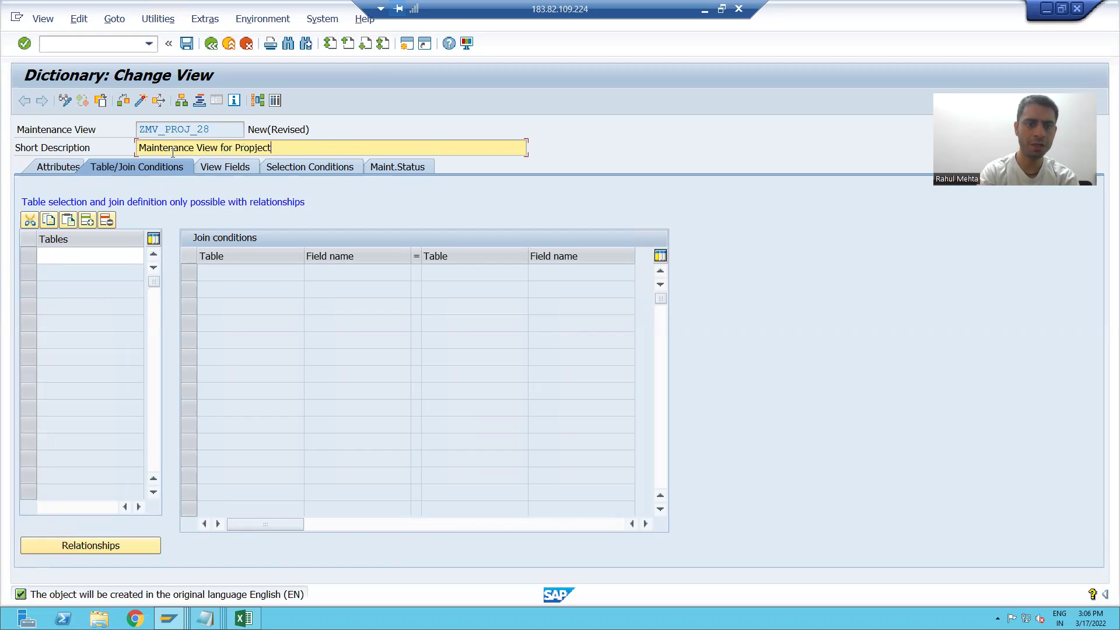
key("BackSpace")
key("BackSpace")
key("BackSpace")
key("BackSpace")
key("BackSpace")
type("j")
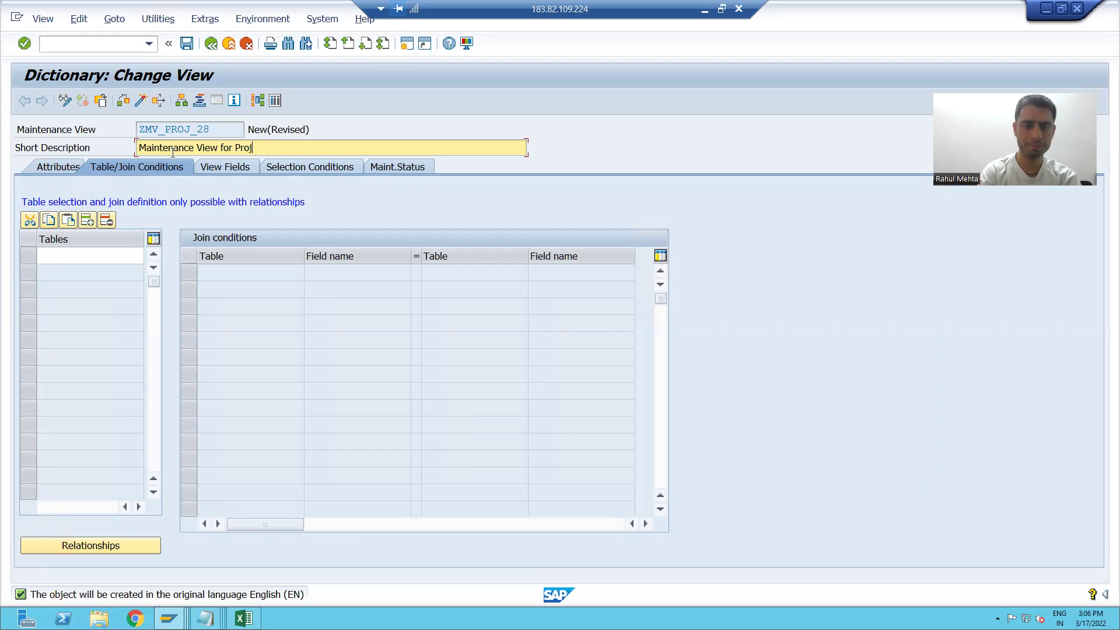
type("ect Detai")
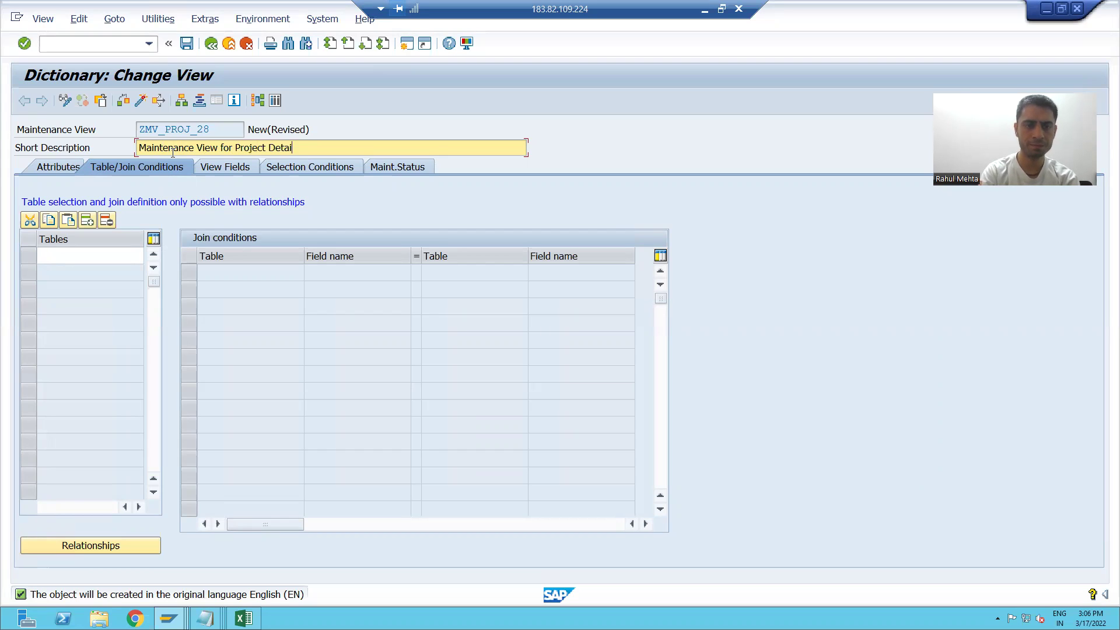
type("ls")
left_click(71, 260)
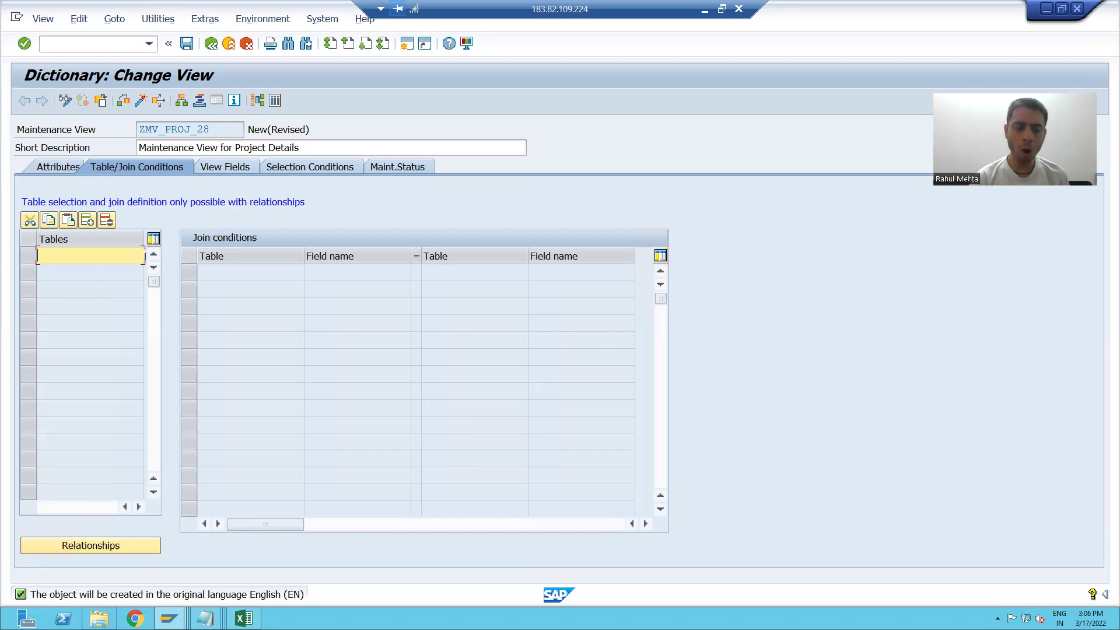
mouse_move(168, 619)
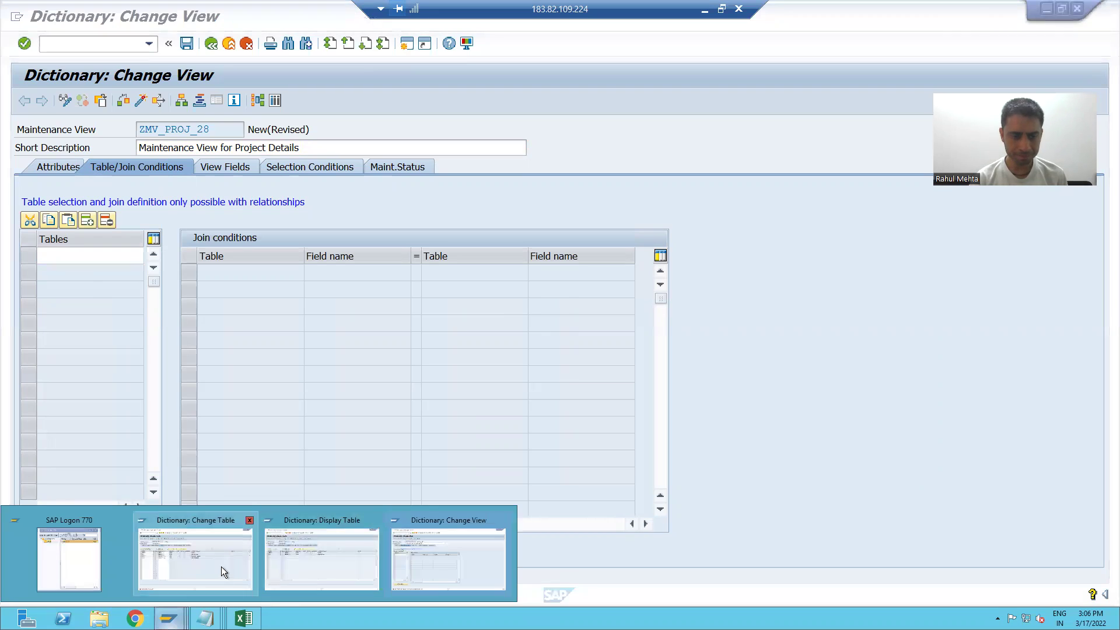
Switch between the open ZTPROJ2_28 and ZTPROJ1_28 table windows to review them.
left_click(221, 567)
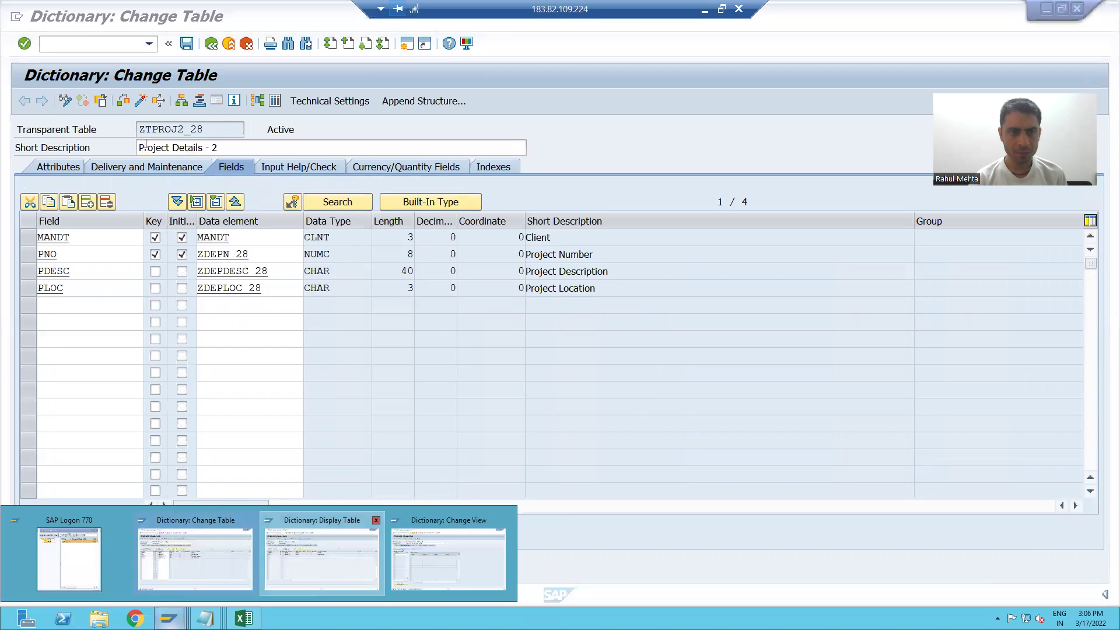
left_click(322, 560)
key("alt+Tab")
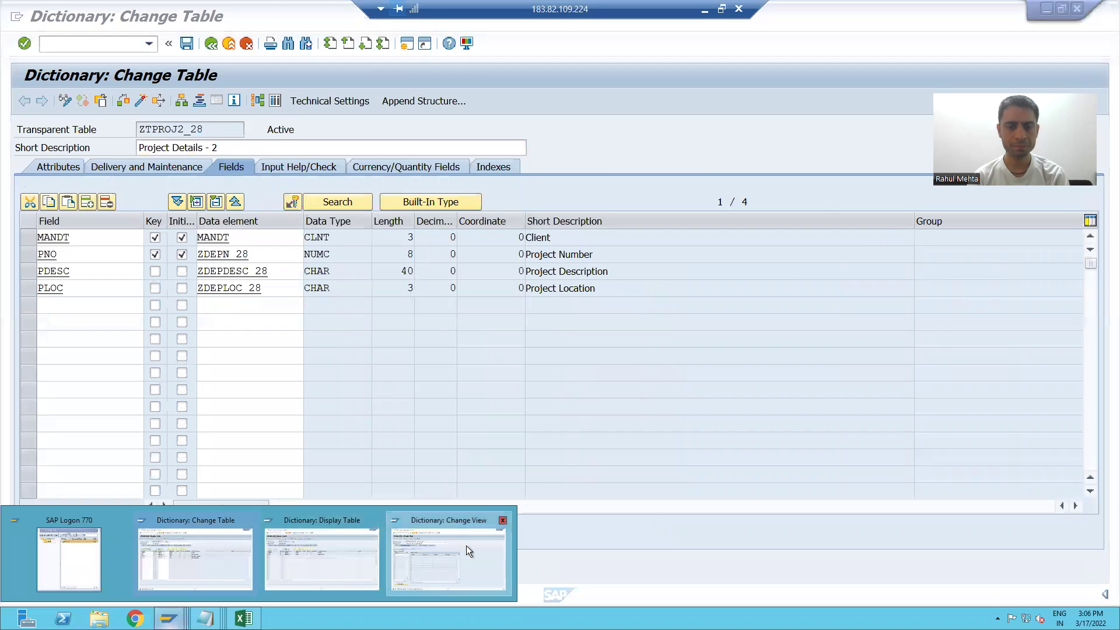
Enter ZTPROJ1_28 as the view's base table and list its related tables.
left_click(467, 546)
type("ZTPROJ1_28")
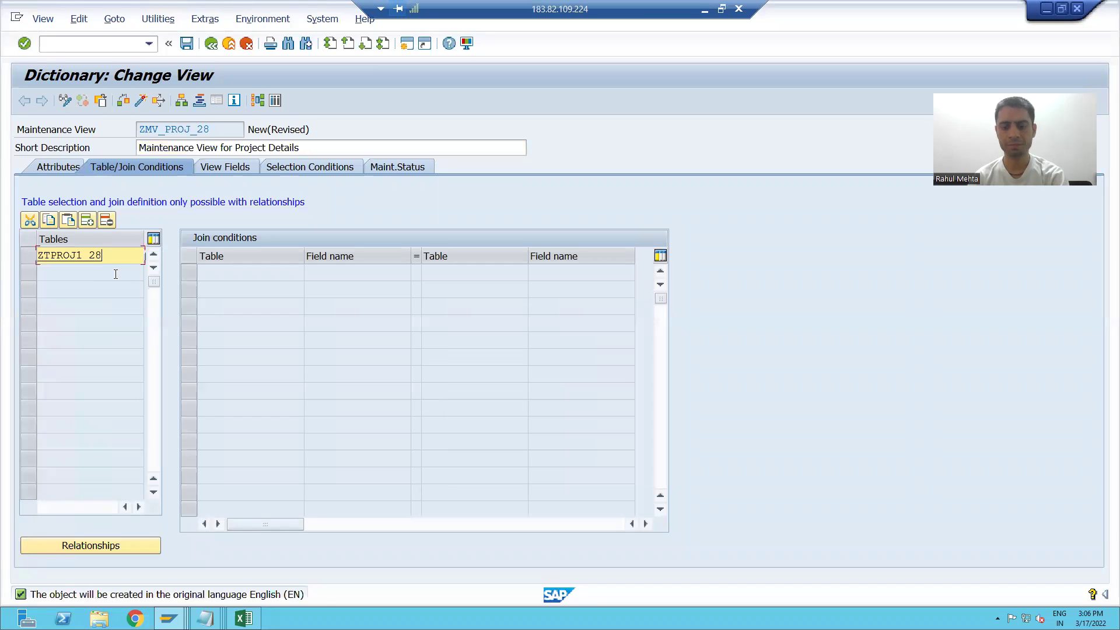
key("Return")
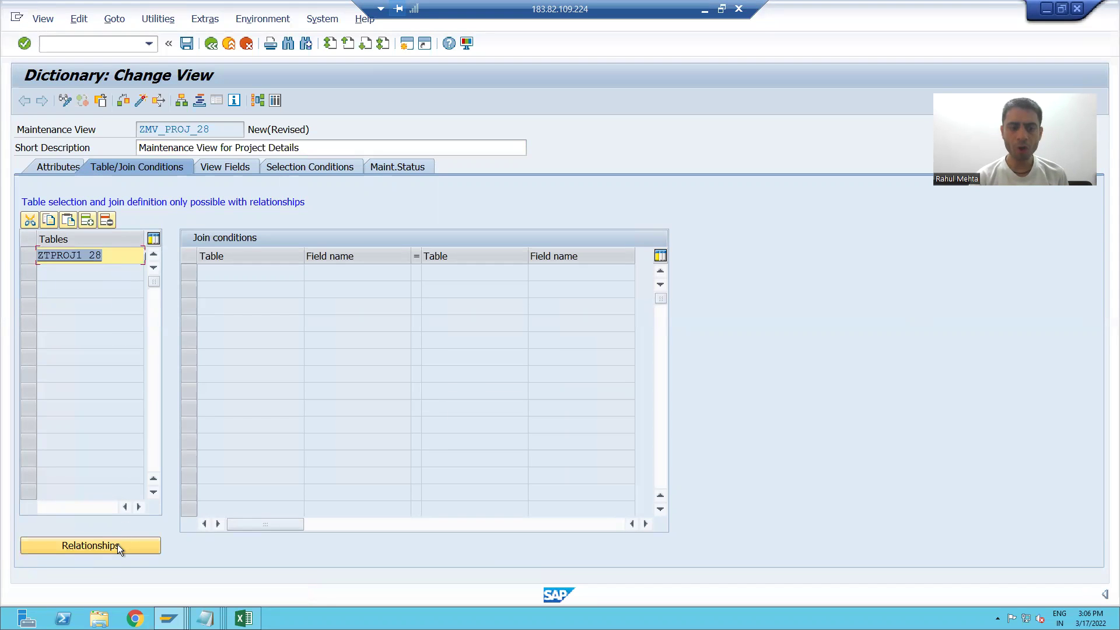
left_click(118, 545)
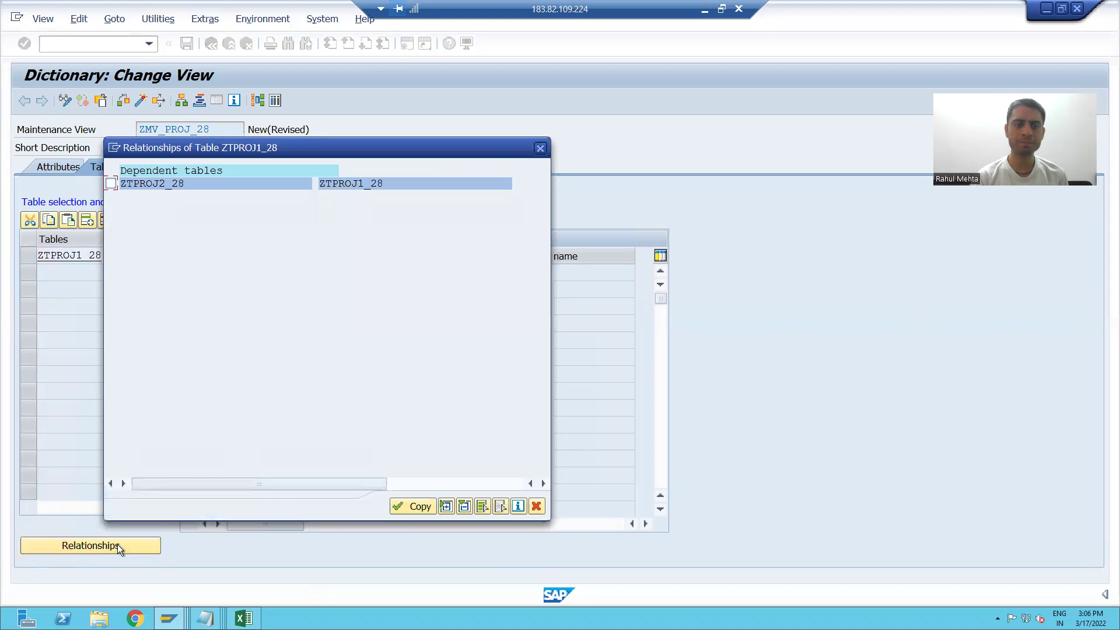
left_click_drag(213, 146, 254, 126)
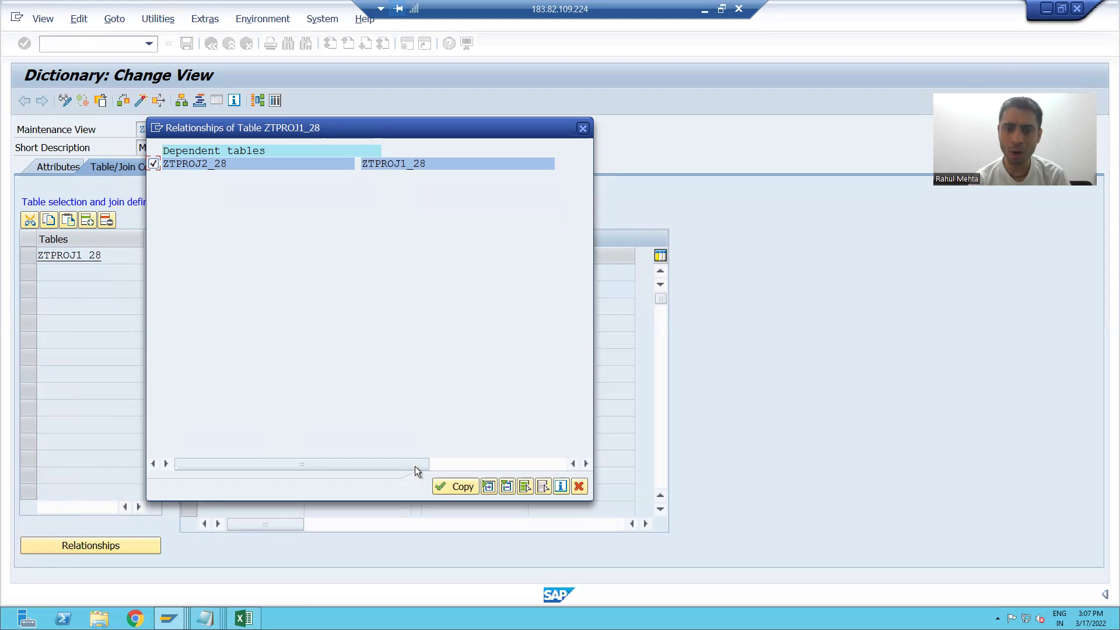
Copy the ZTPROJ2_28 relationship as join conditions on MANDT and PNO and review them.
left_click(446, 488)
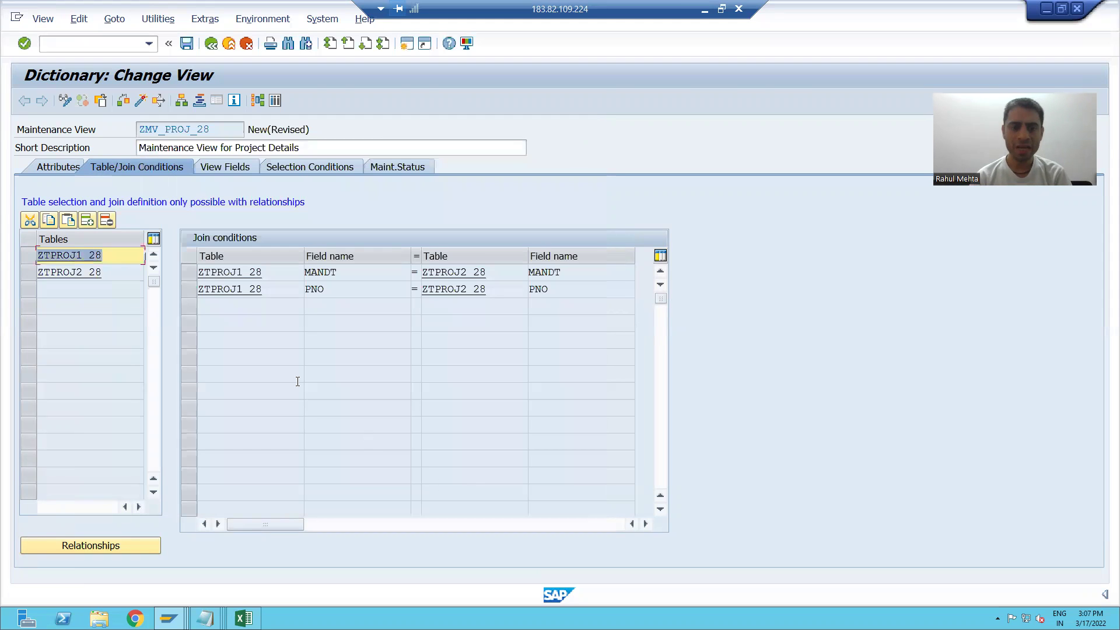
left_click(250, 289)
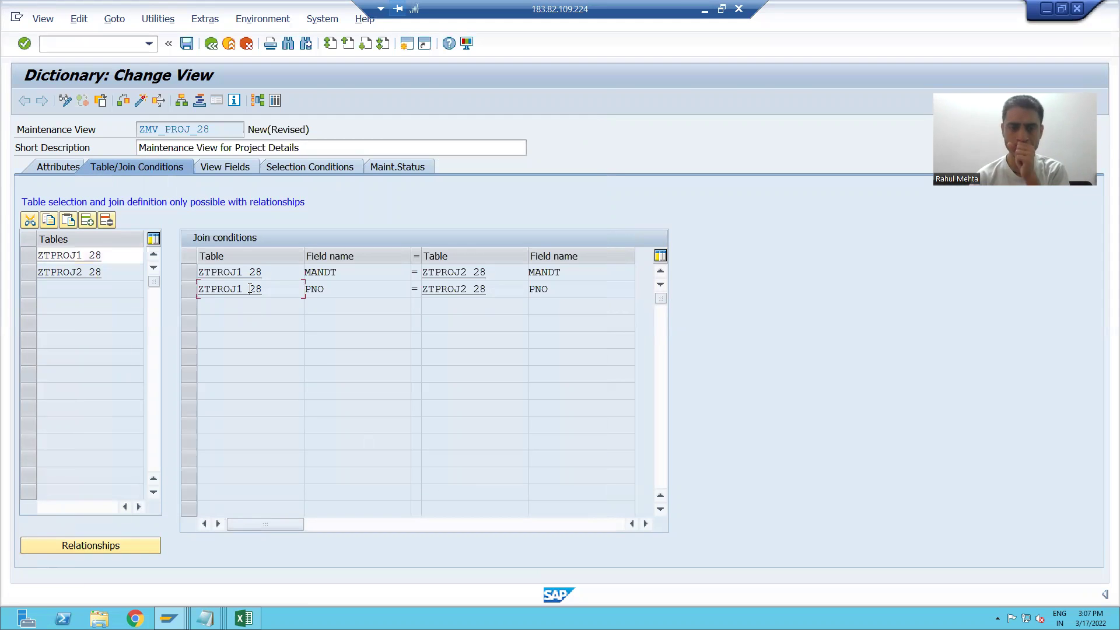
left_click(338, 289)
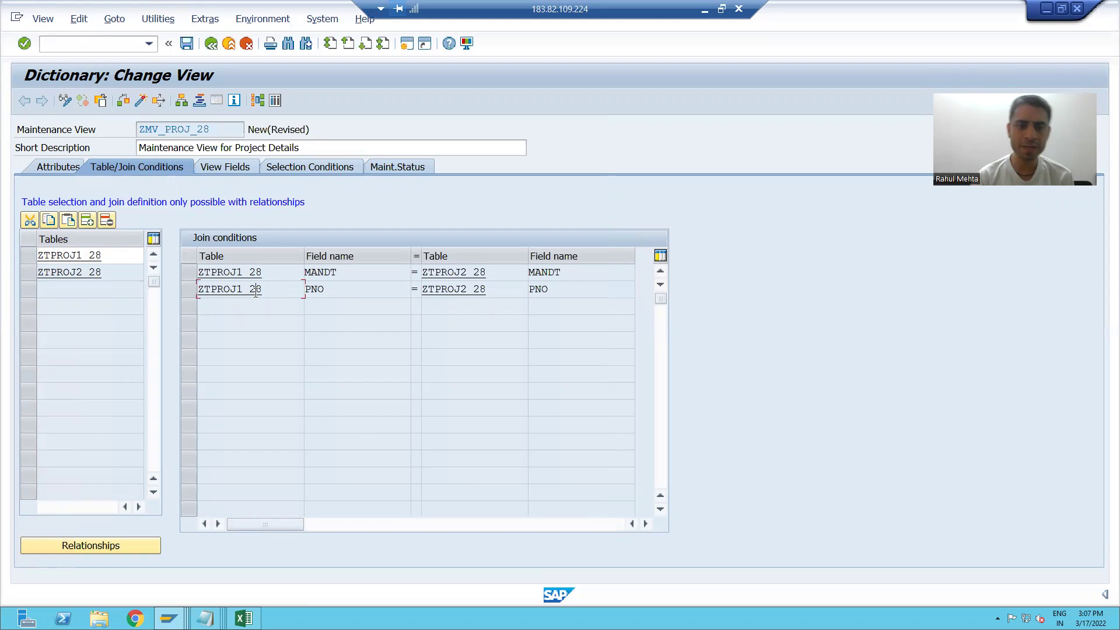
left_click(449, 290)
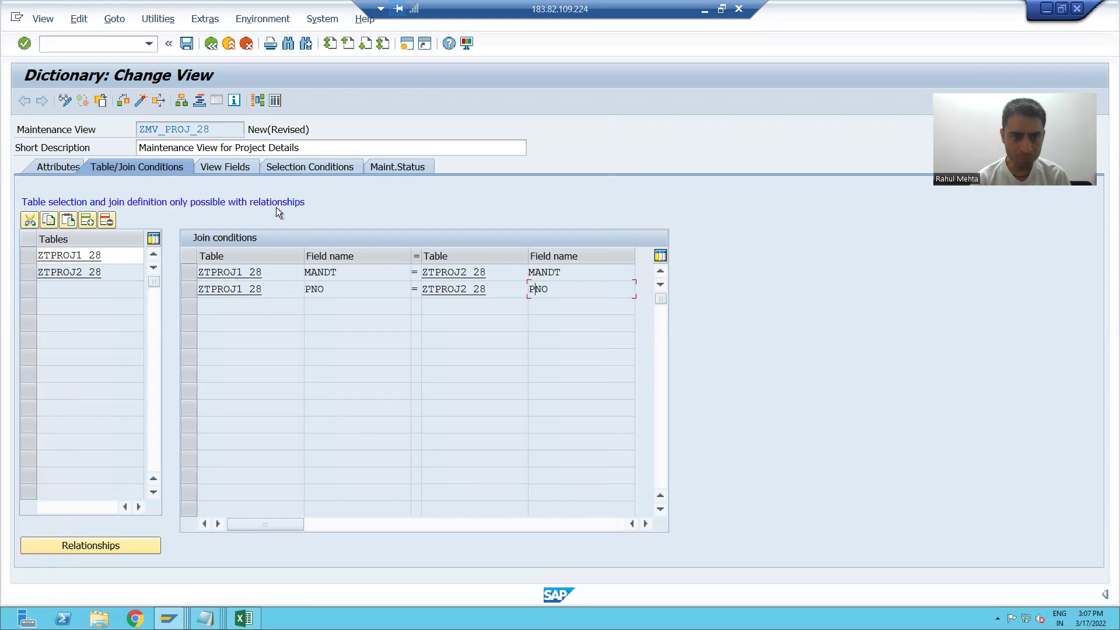
Show the view fields MANDT and PNO and select the next empty row.
left_click(235, 169)
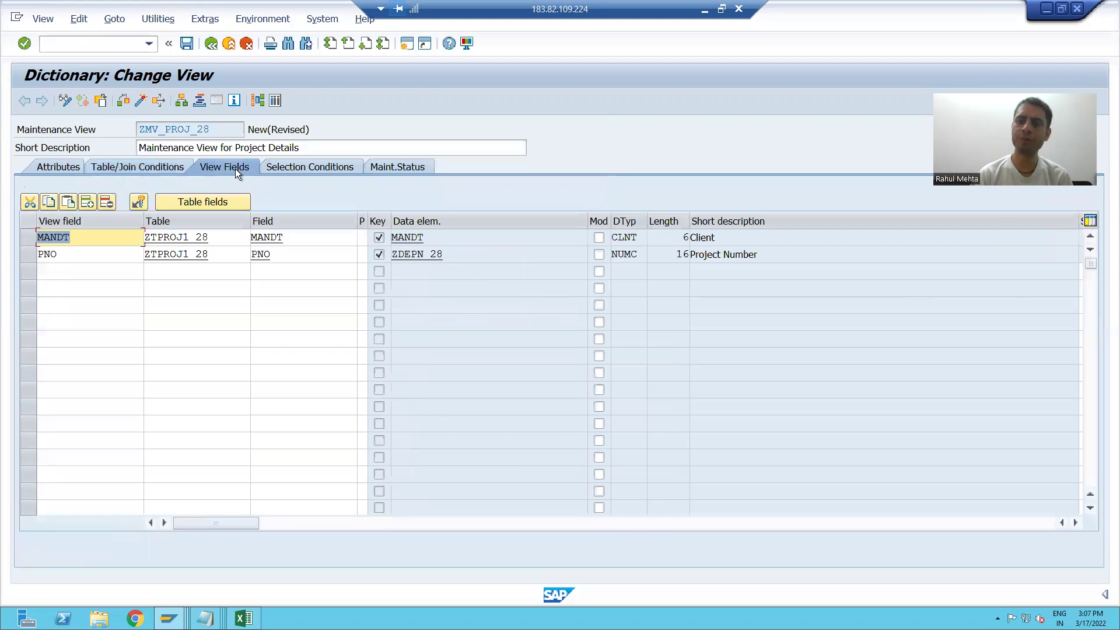
left_click(61, 269)
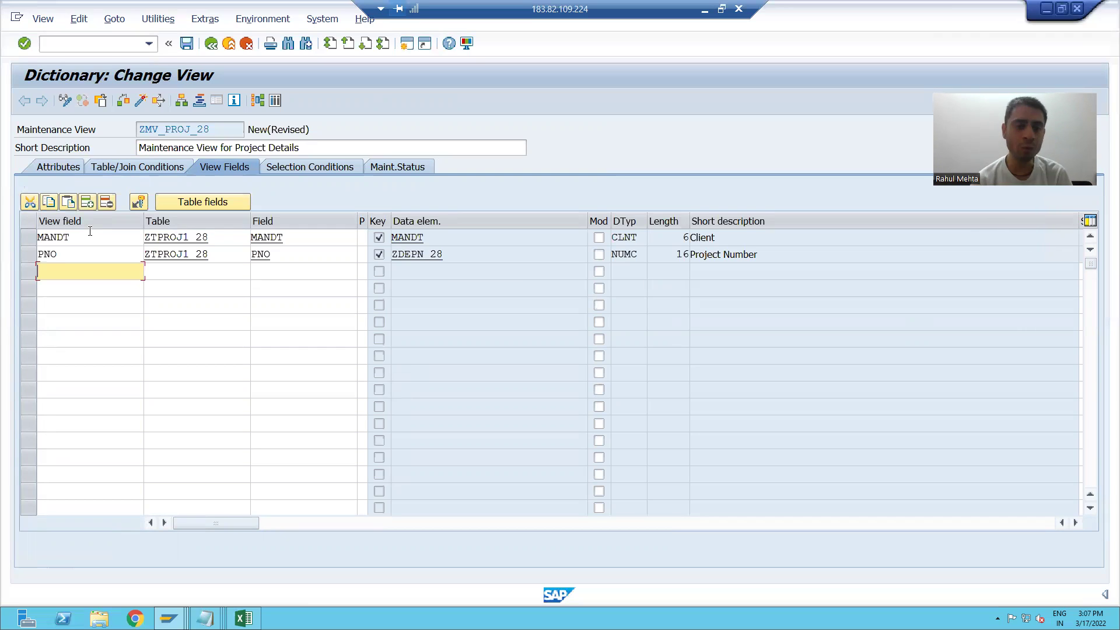
left_click(27, 271)
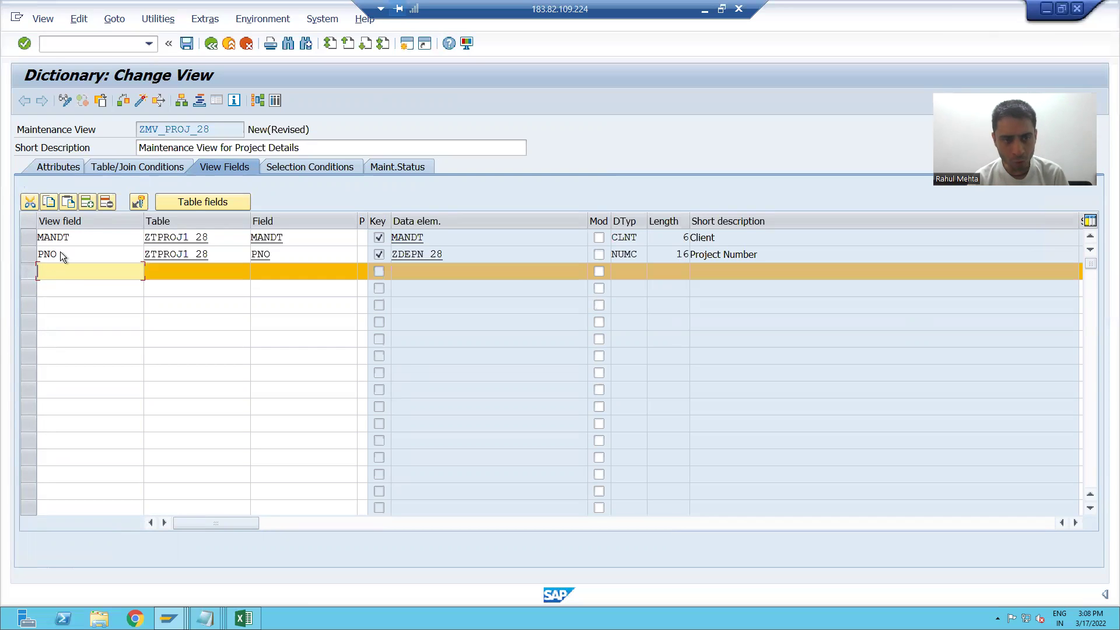
left_click(190, 204)
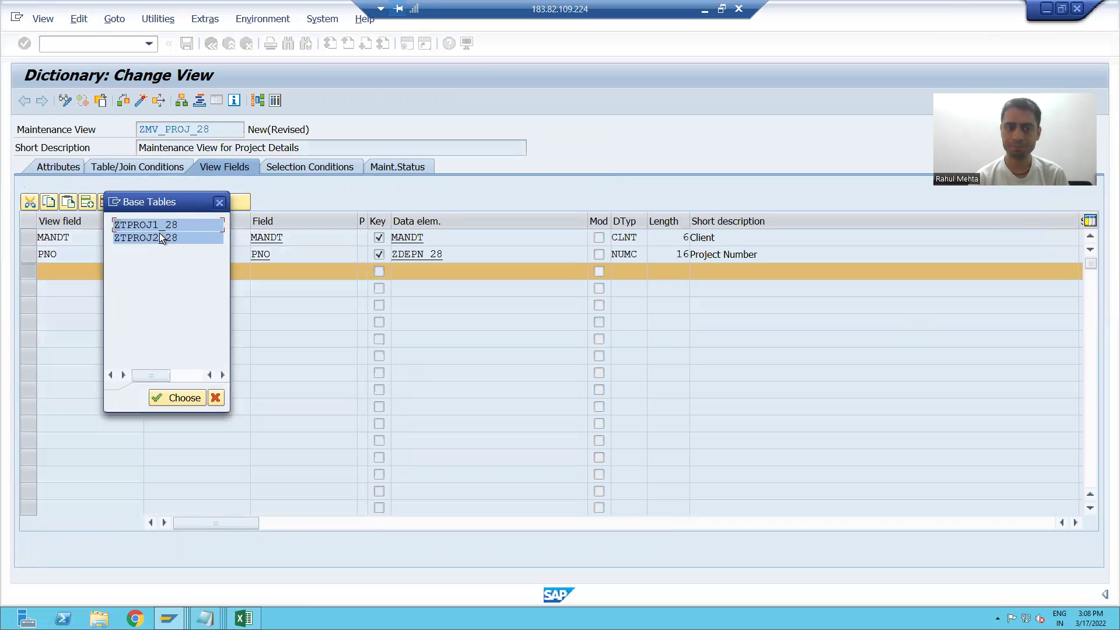
double_click(150, 226)
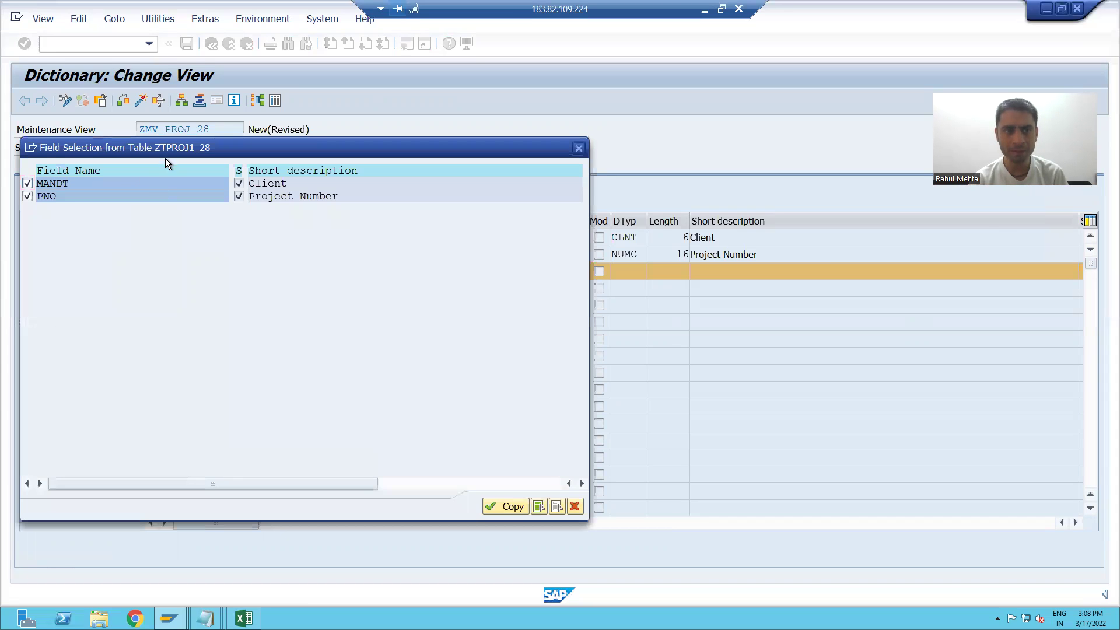
left_click_drag(190, 147, 554, 102)
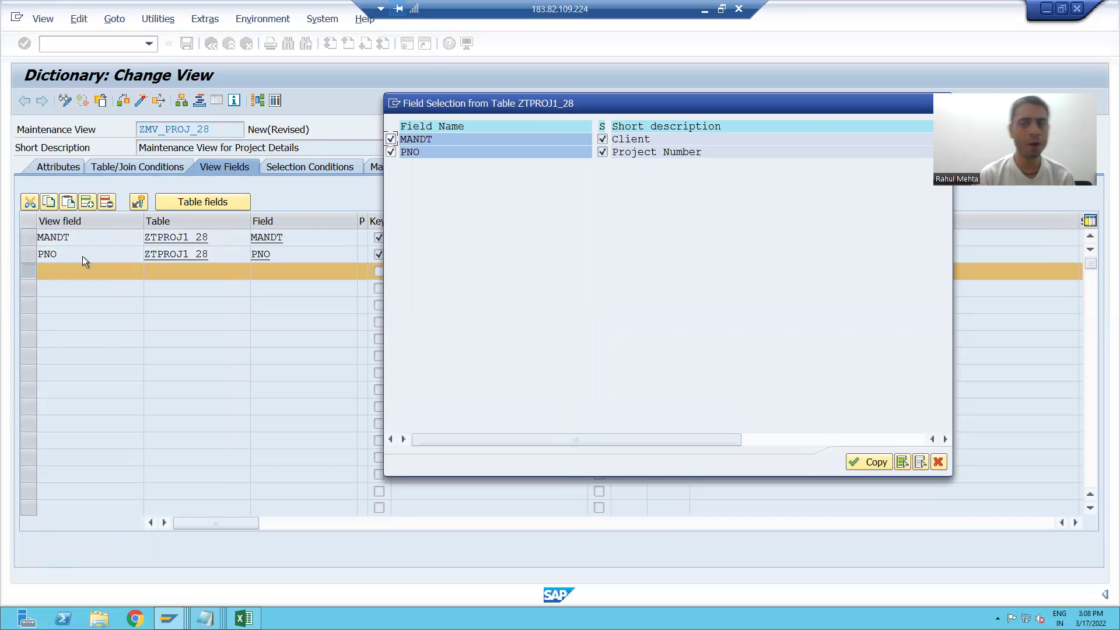
left_click(937, 460)
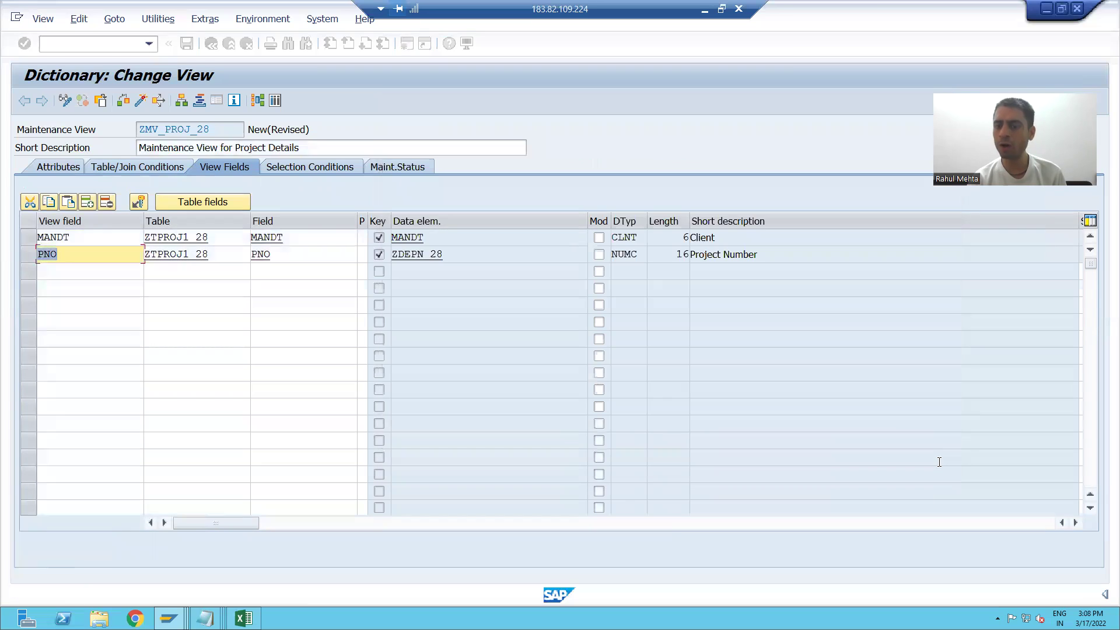
Add the PDESC and PLOC fields from ZTPROJ2_28 to the view.
left_click(27, 271)
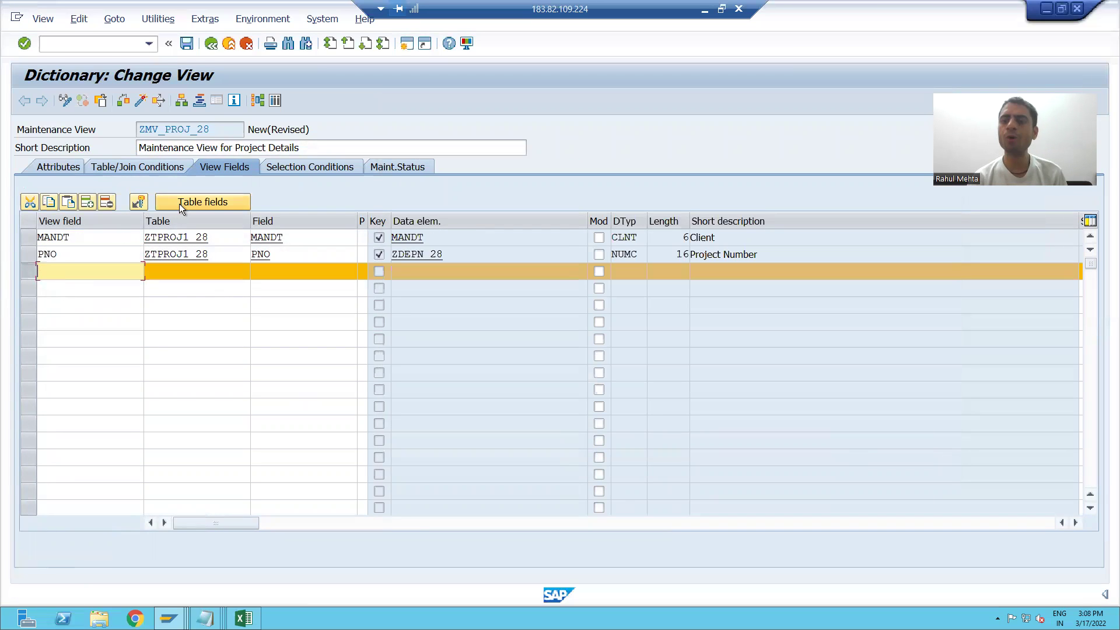
left_click(179, 205)
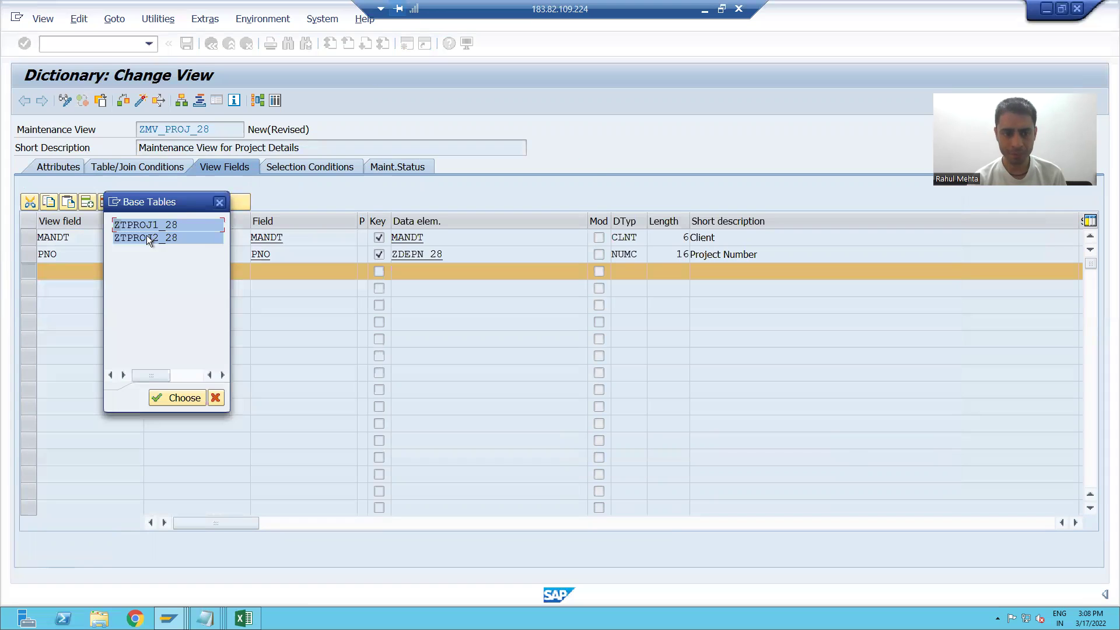
double_click(146, 237)
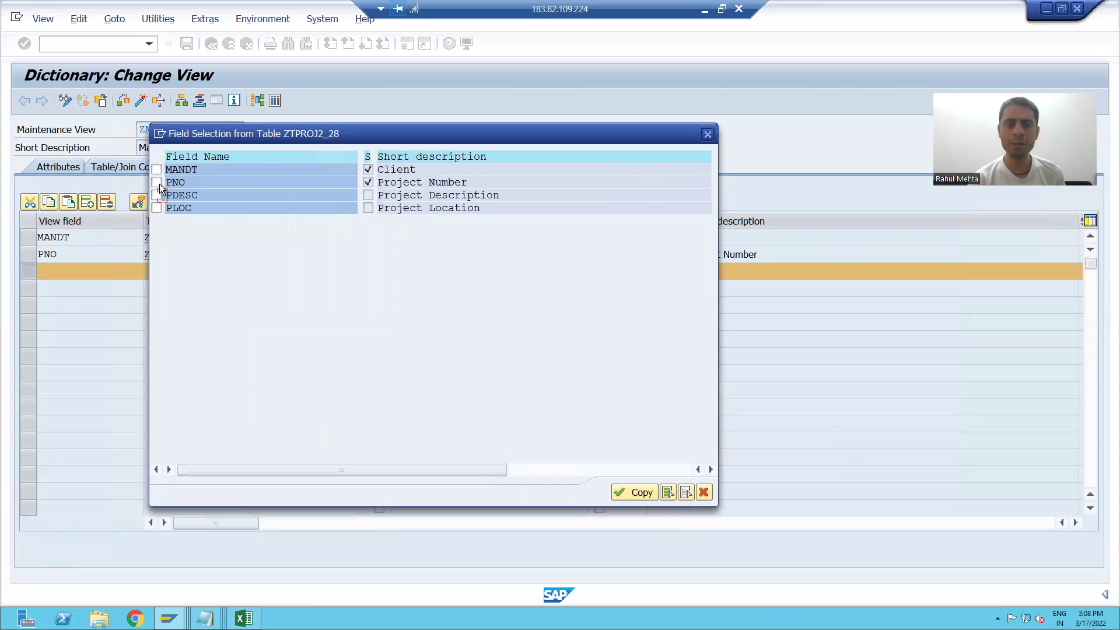
left_click(157, 195)
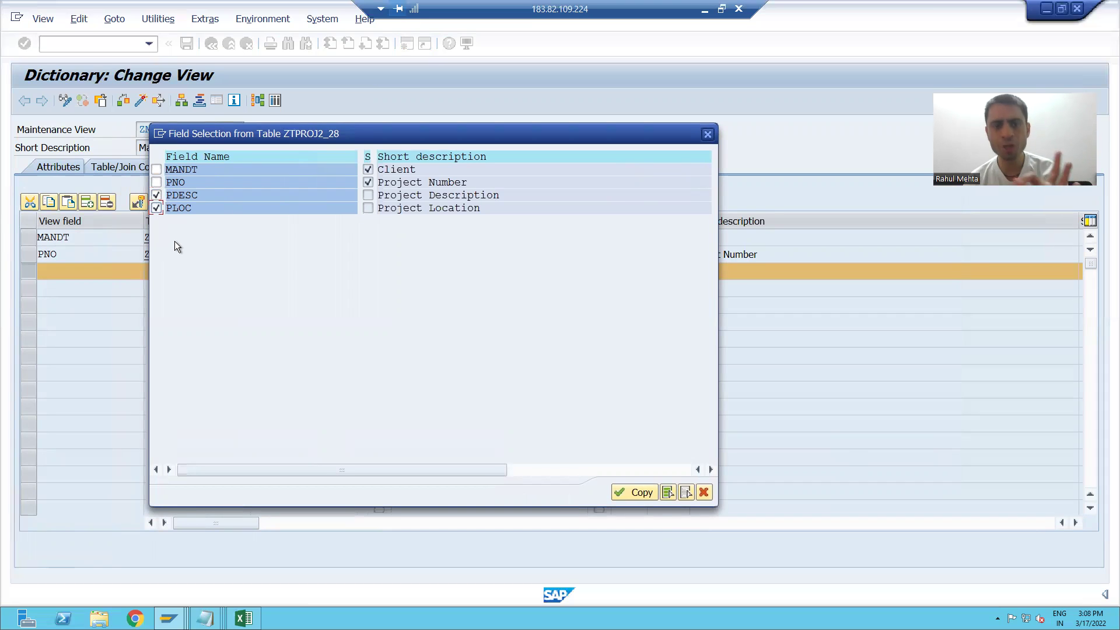
left_click(635, 494)
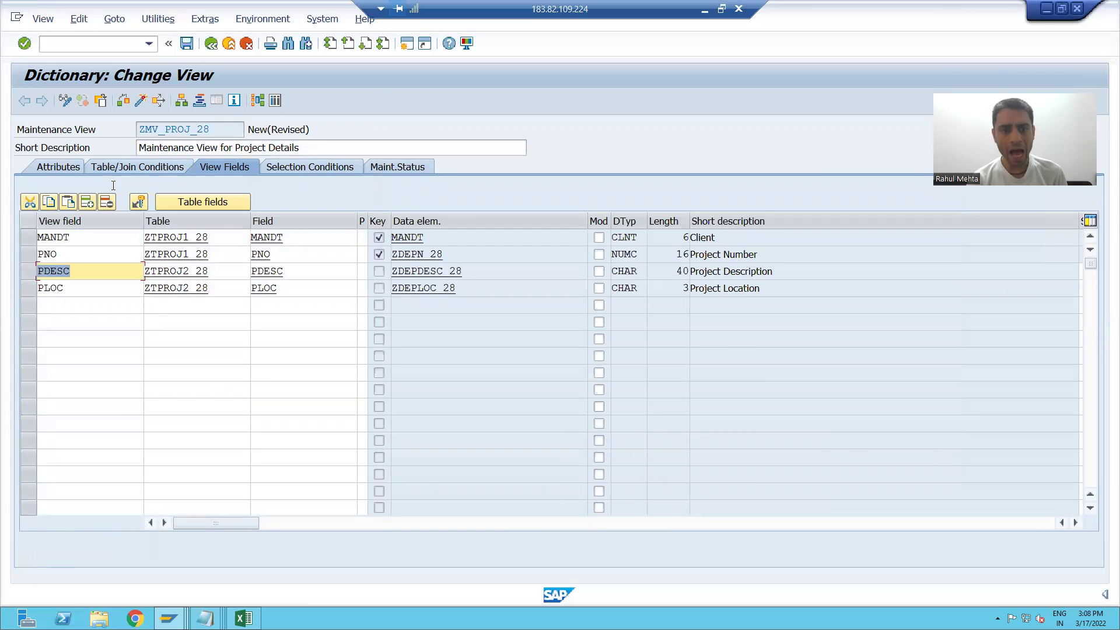
Check ZMV_PROJ_28, save it as a local object and activate it.
left_click(124, 100)
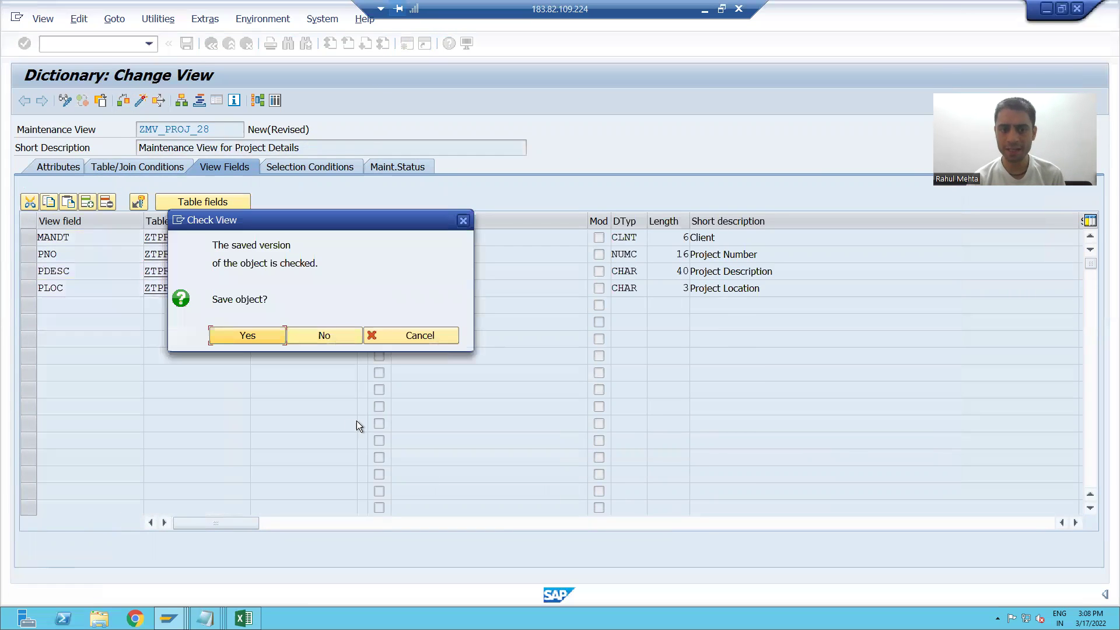
left_click(254, 338)
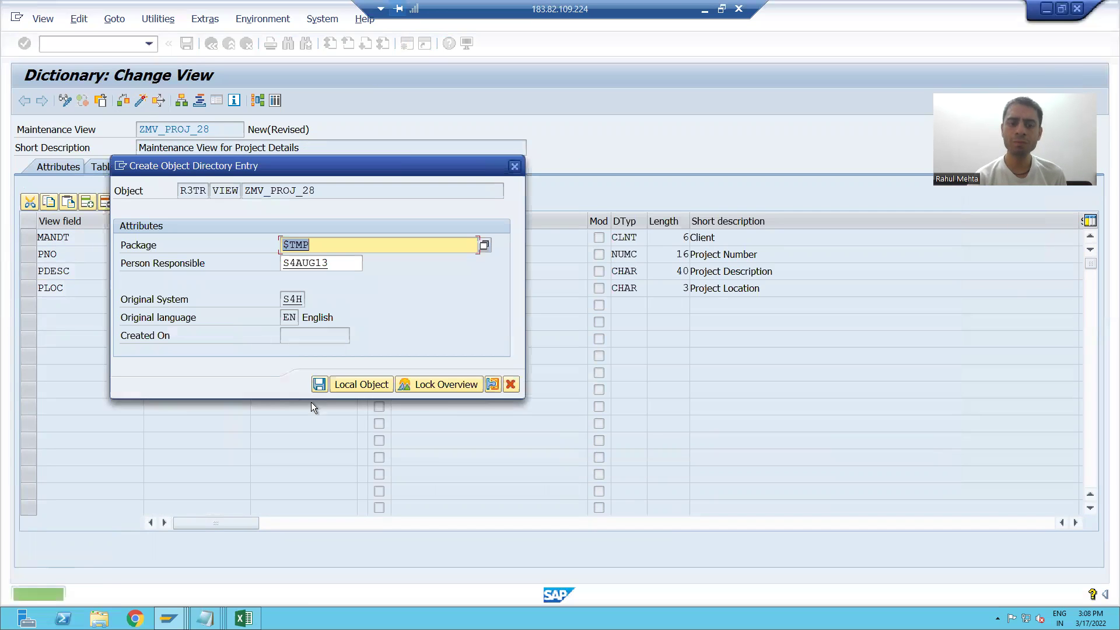
left_click(319, 386)
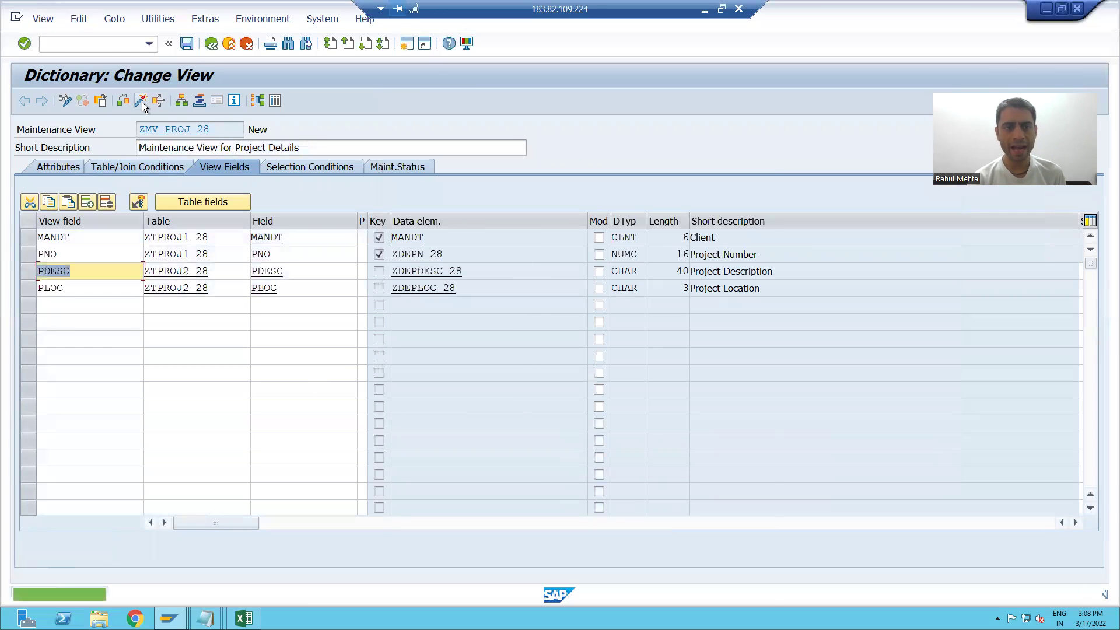
left_click(142, 101)
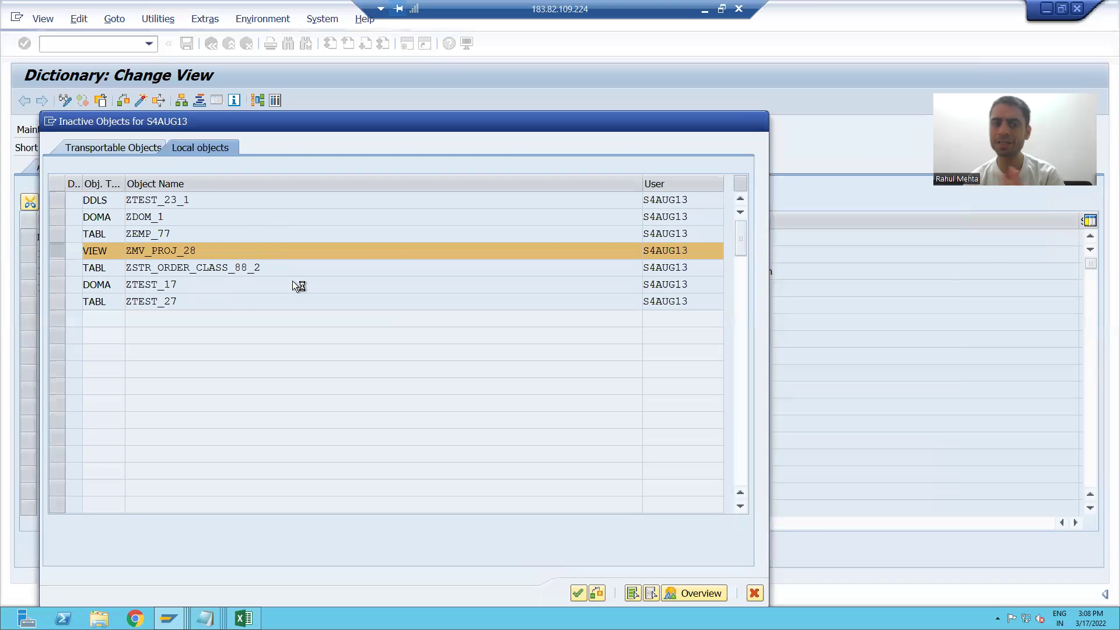
key("Return")
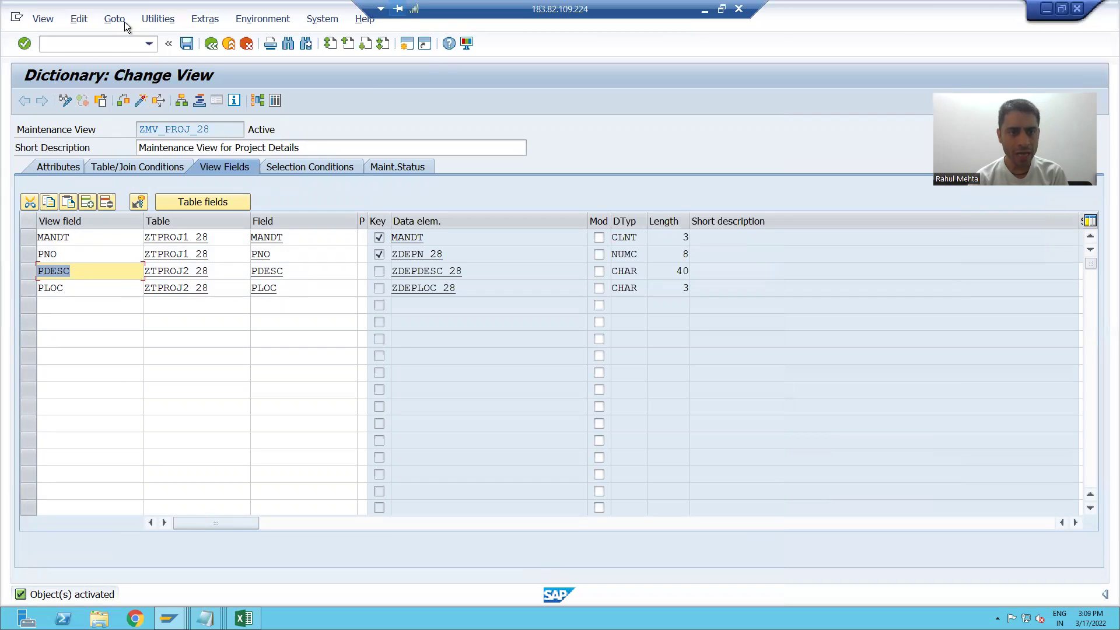
Open the Utilities menu for the activated view ZMV_PROJ_28.
left_click(154, 22)
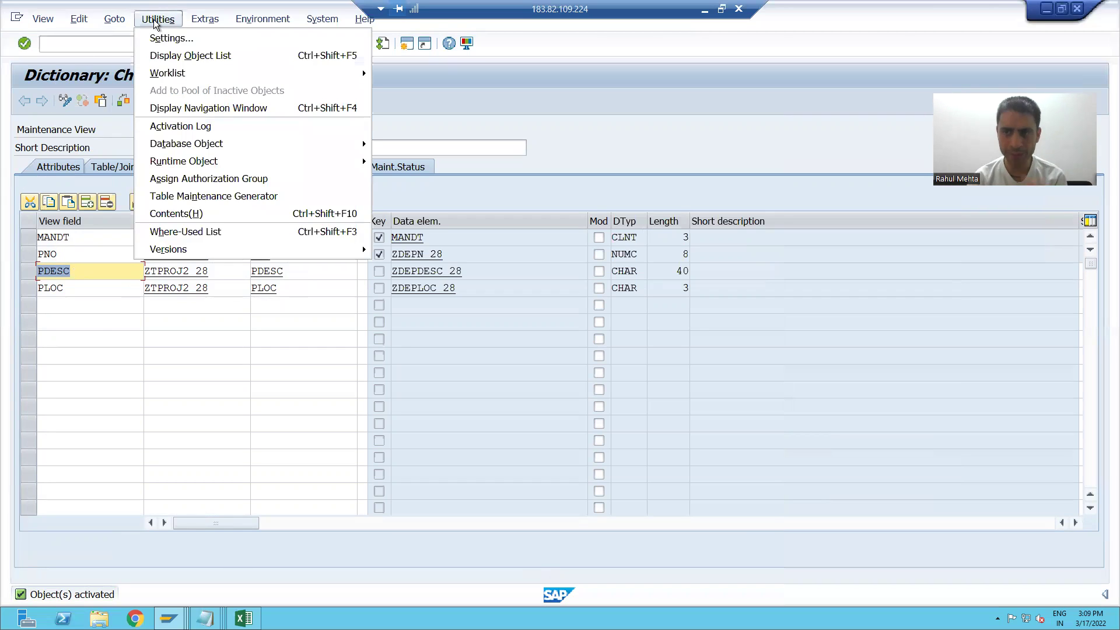
In the maintenance generator, set authorization group &NC& and function group ZMV_PROJ_28.
left_click(171, 194)
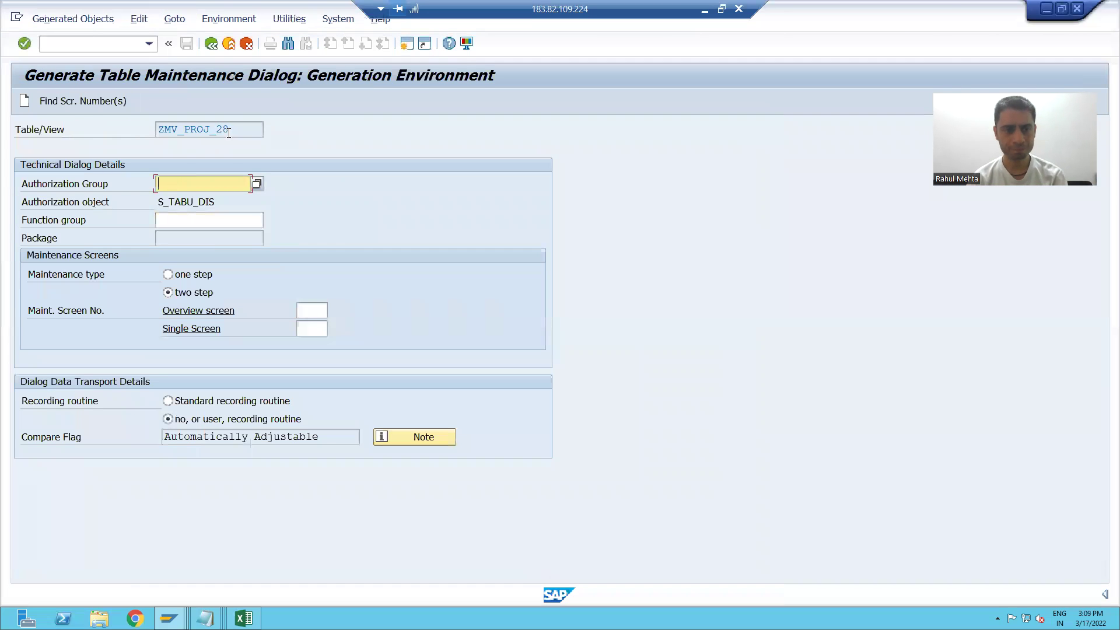
left_click(254, 185)
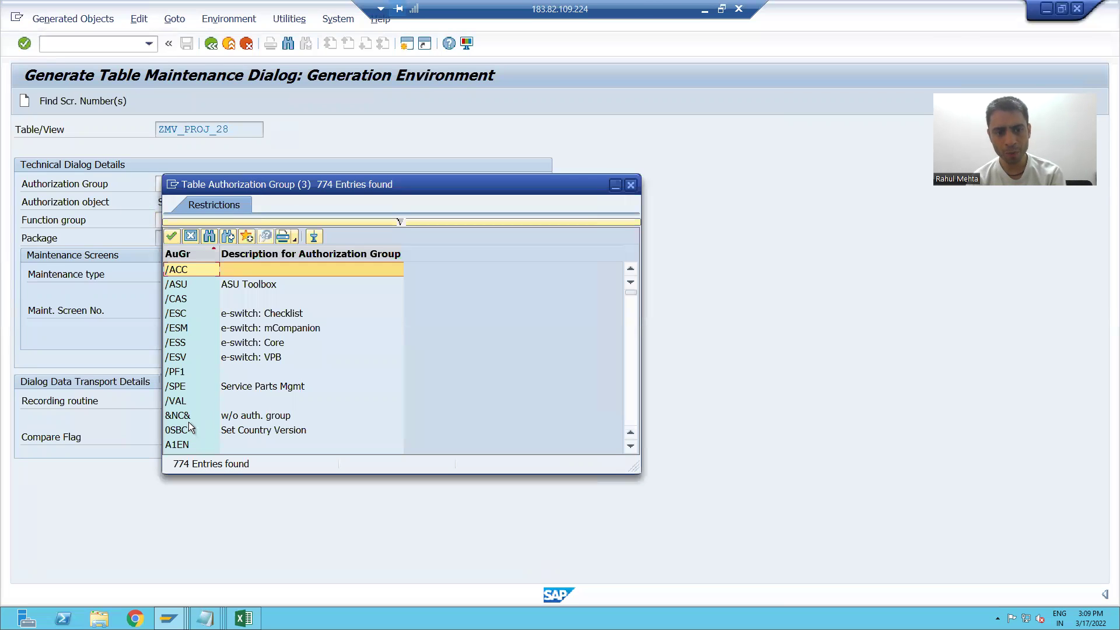
double_click(188, 418)
left_click(199, 186)
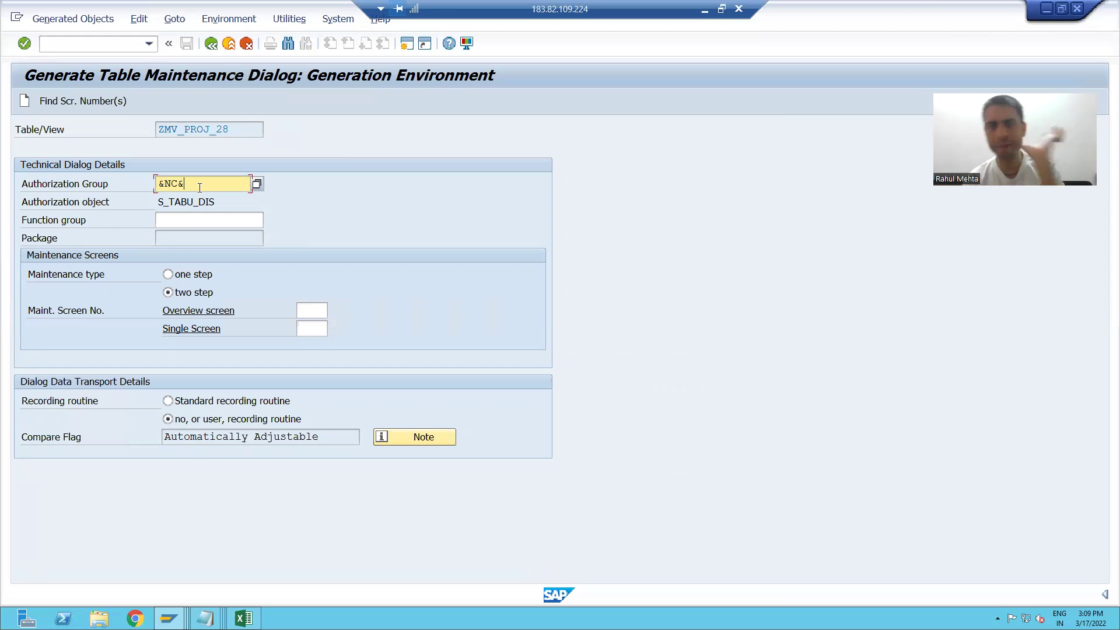
left_click(177, 220)
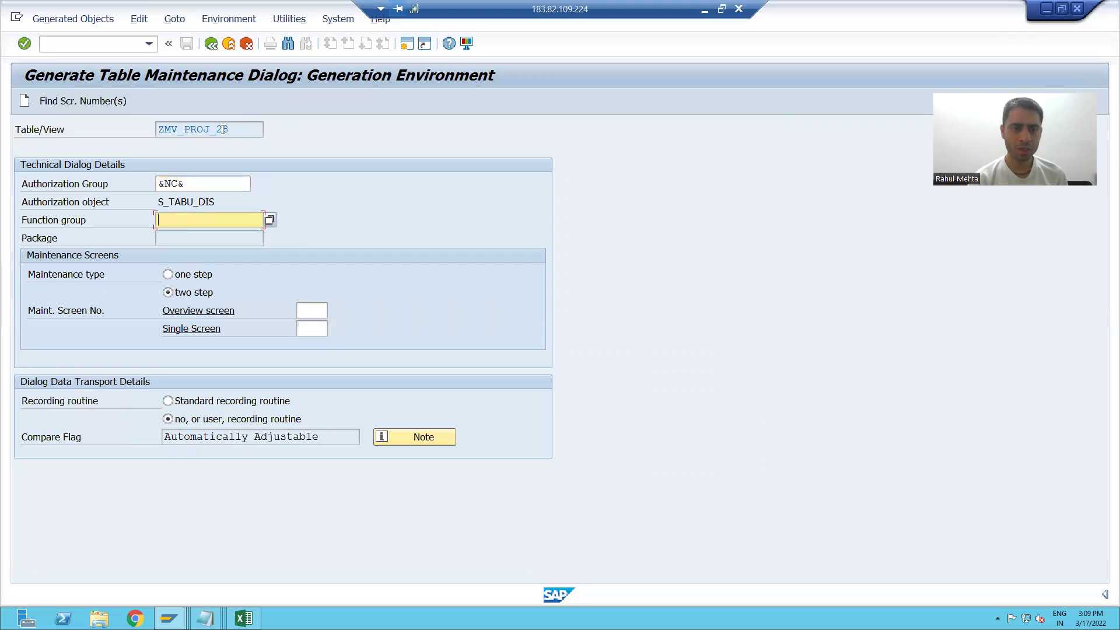
double_click(193, 130)
left_click(181, 219)
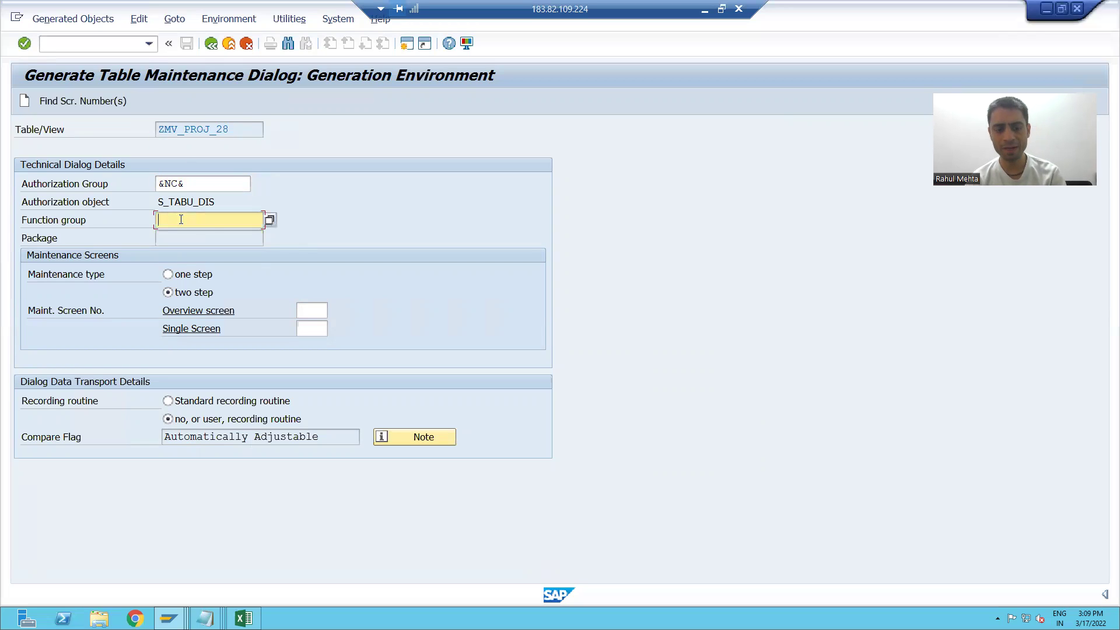
type("ZMV_PROJ_28")
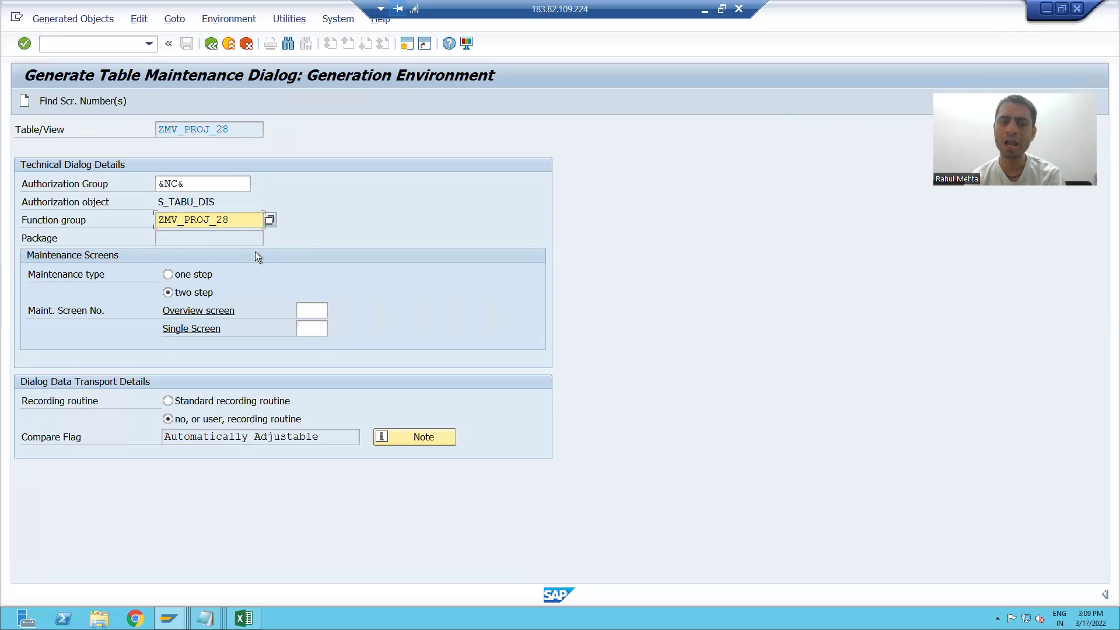
key("shift+Tab")
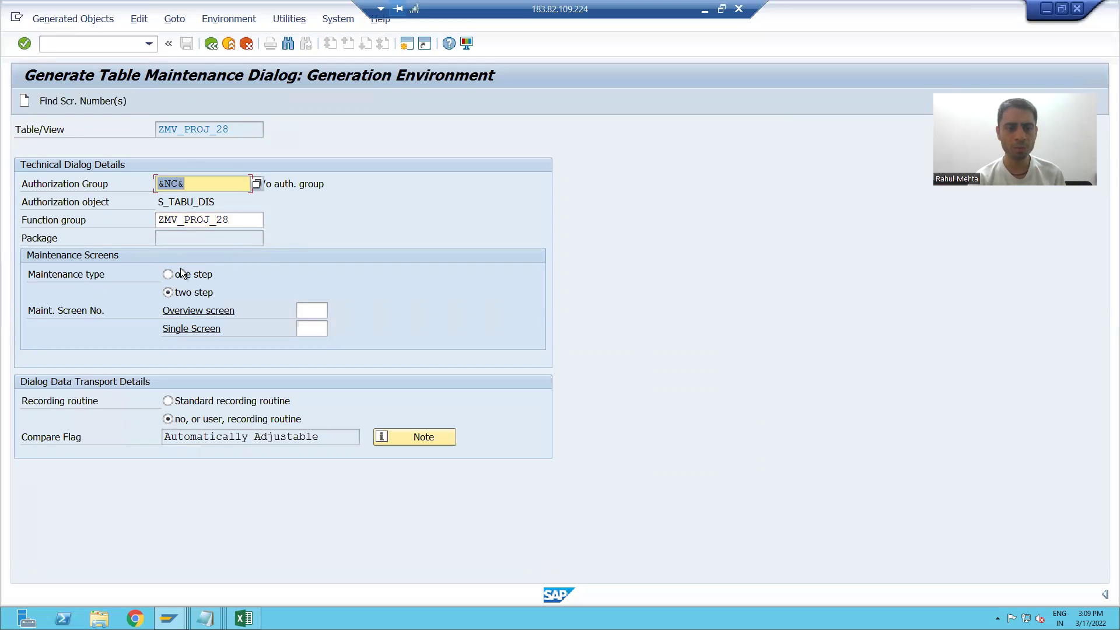
Generate a one-step dialog with proposed screen numbers, saved in $TMP, and return to the view.
left_click(181, 274)
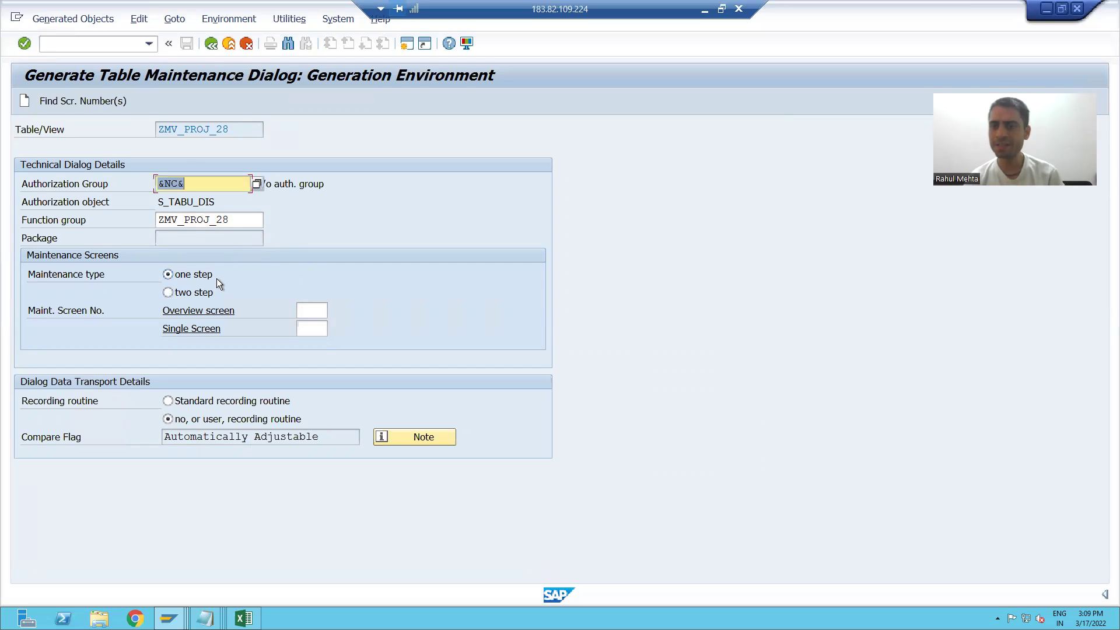
left_click(77, 100)
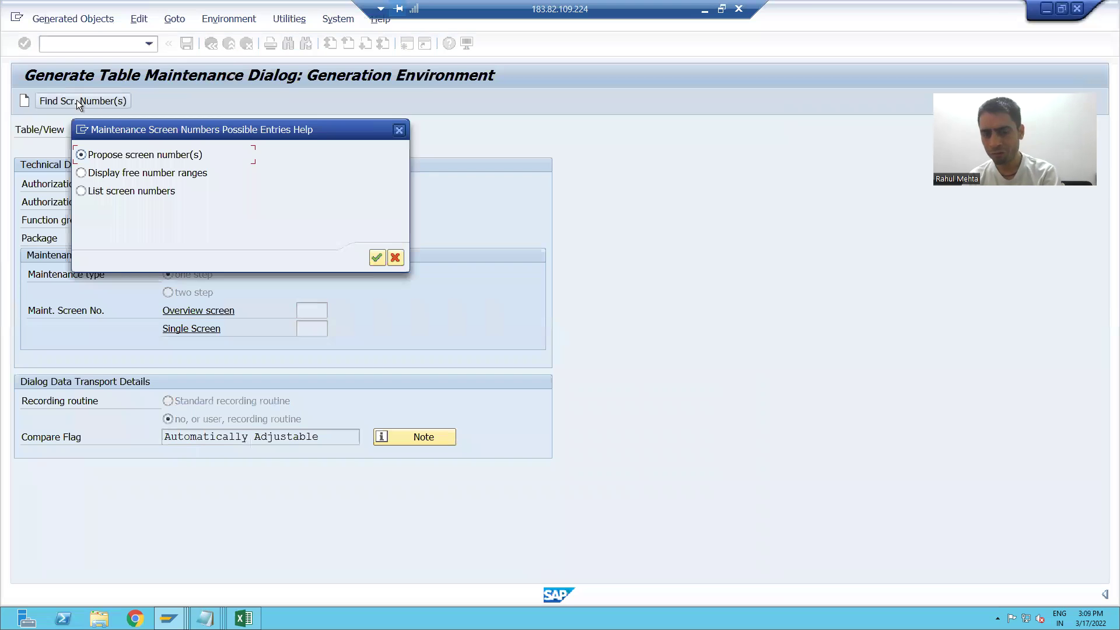
key("Return")
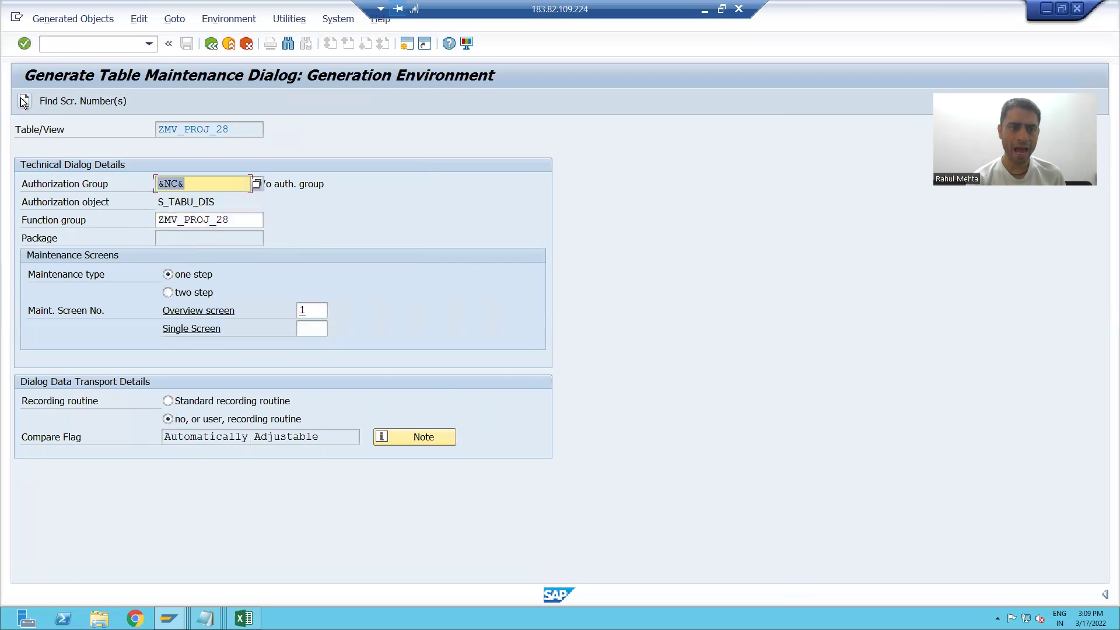
left_click(24, 100)
key("Return")
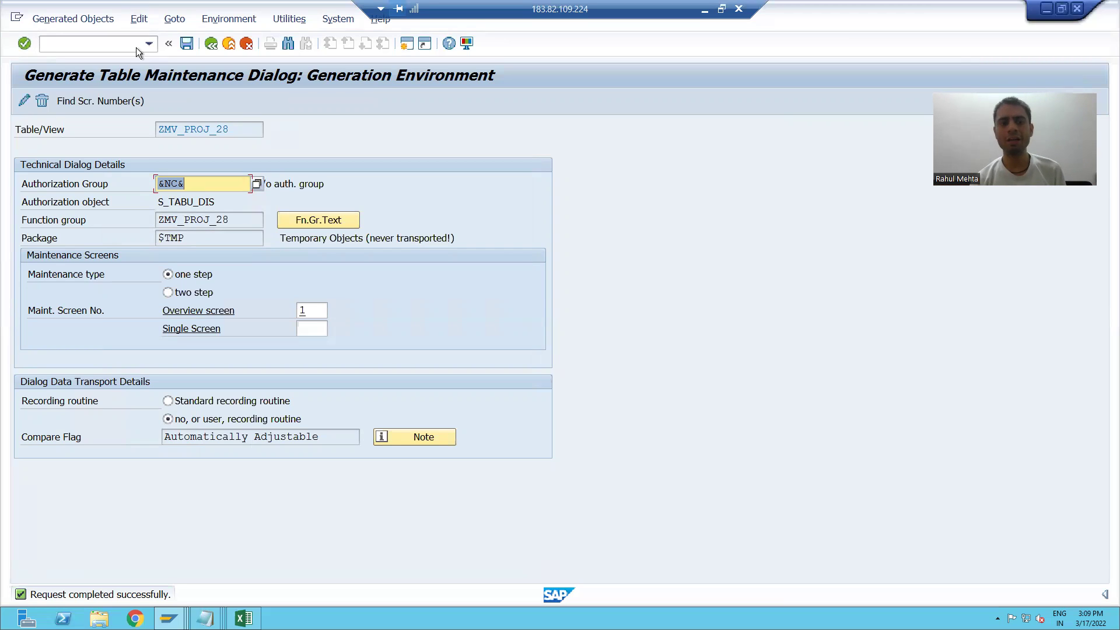
left_click_drag(237, 129, 157, 129)
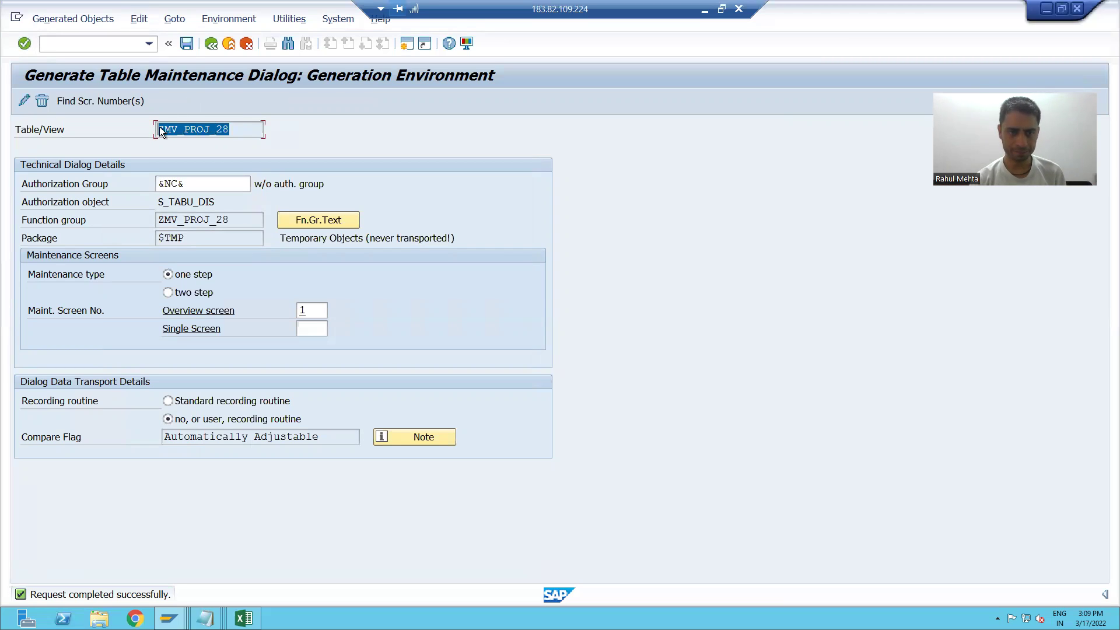
left_click(212, 44)
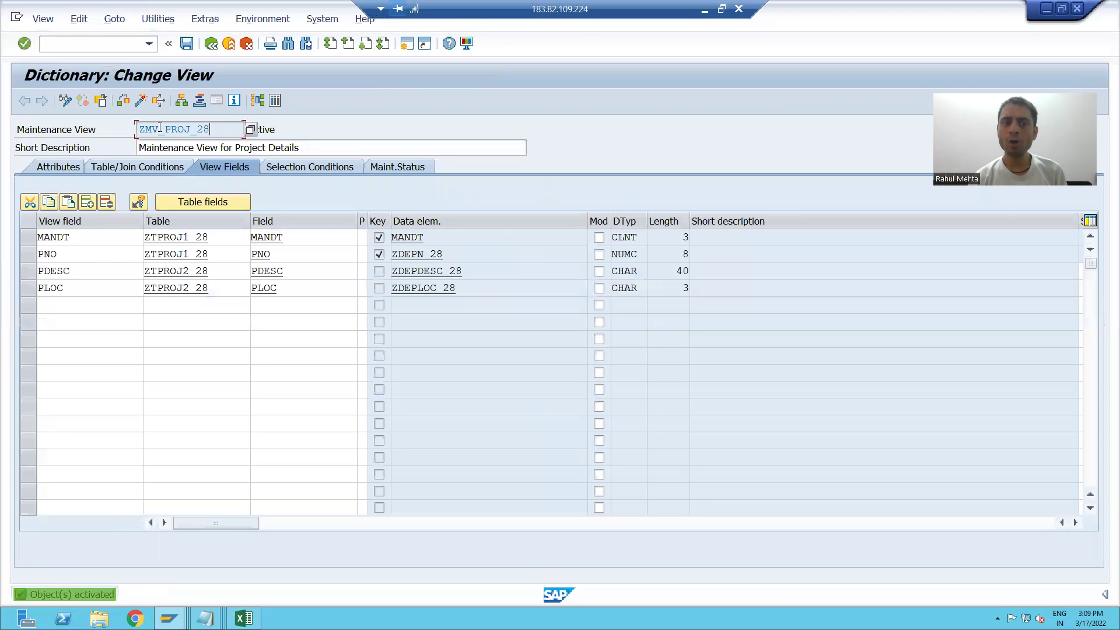
Copy the view name ZMV_PROJ_28, start SM30 in a new session, and return the SE11 view to change mode.
left_click_drag(214, 130, 92, 125)
left_click(65, 101)
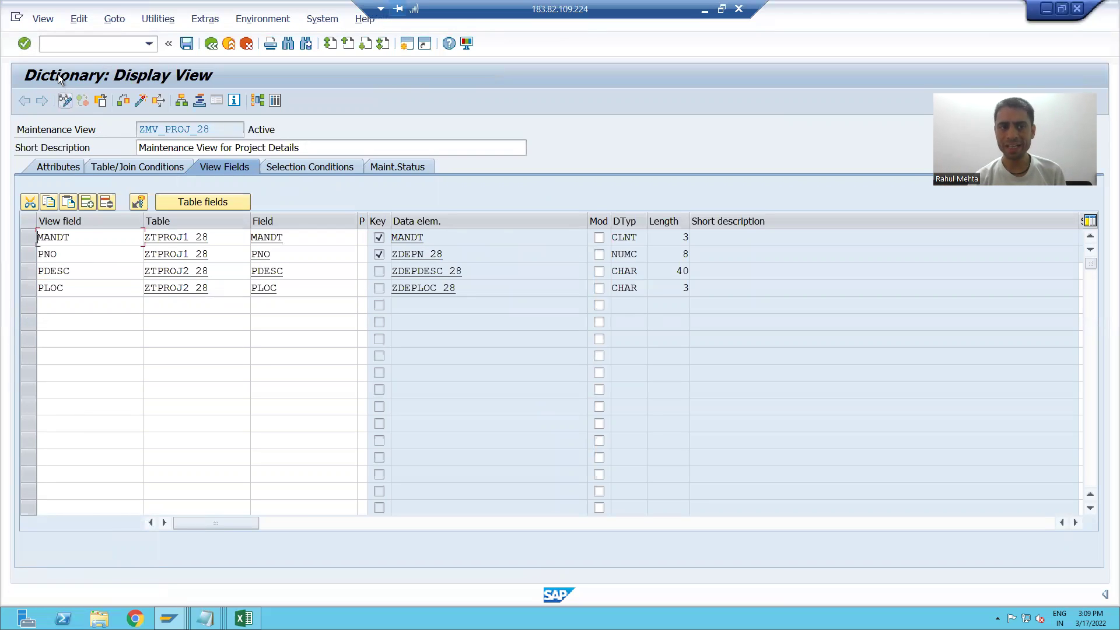
type("/")
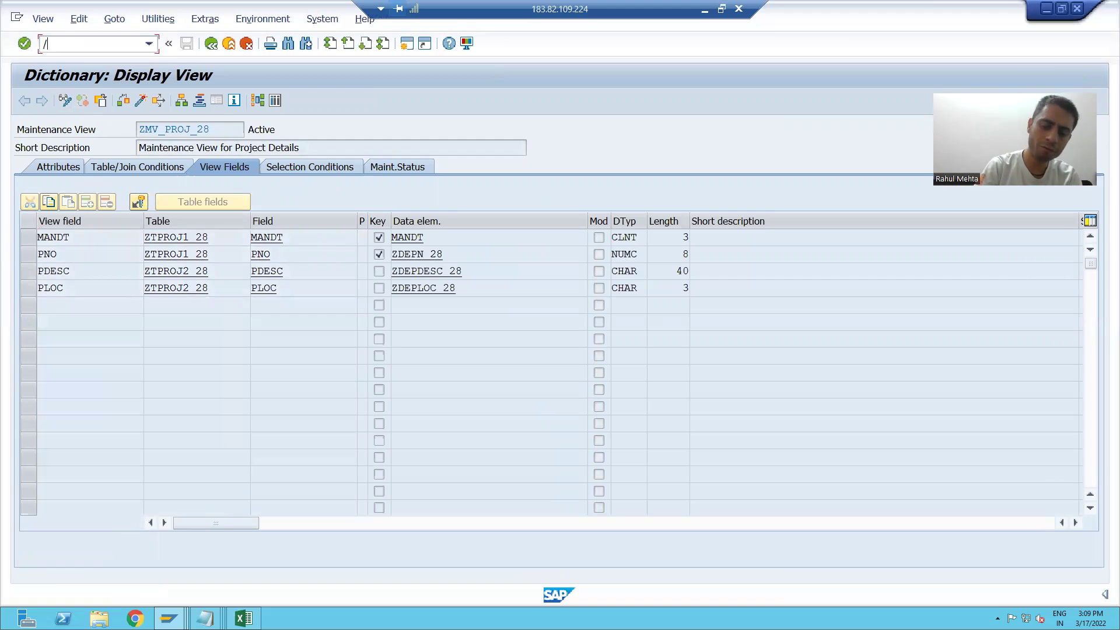
type("osm30")
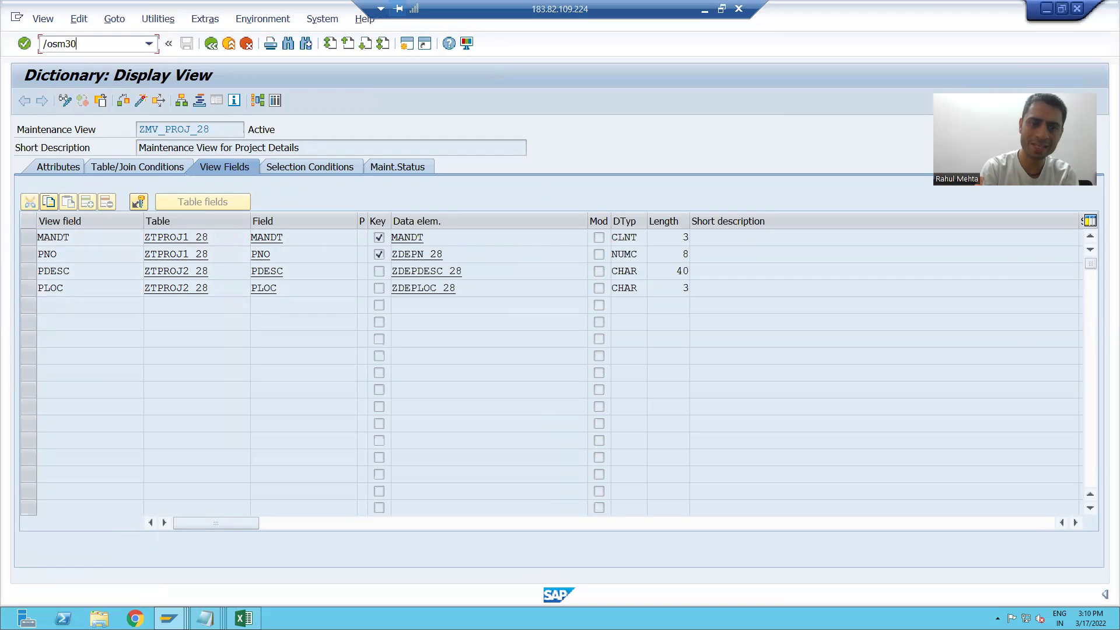
key("Return")
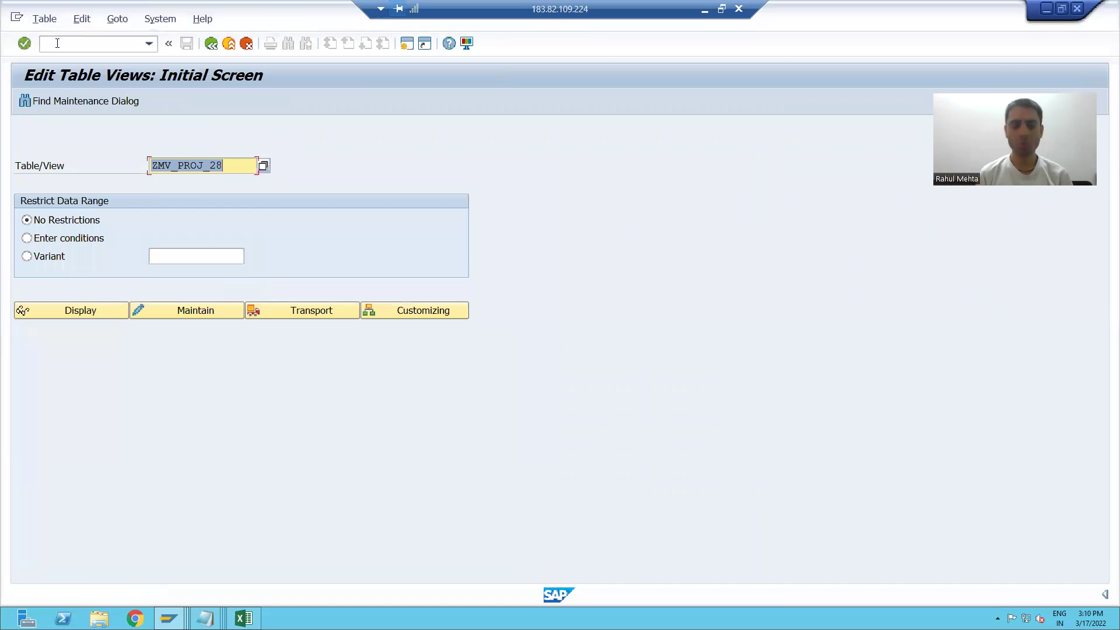
key("alt+Tab")
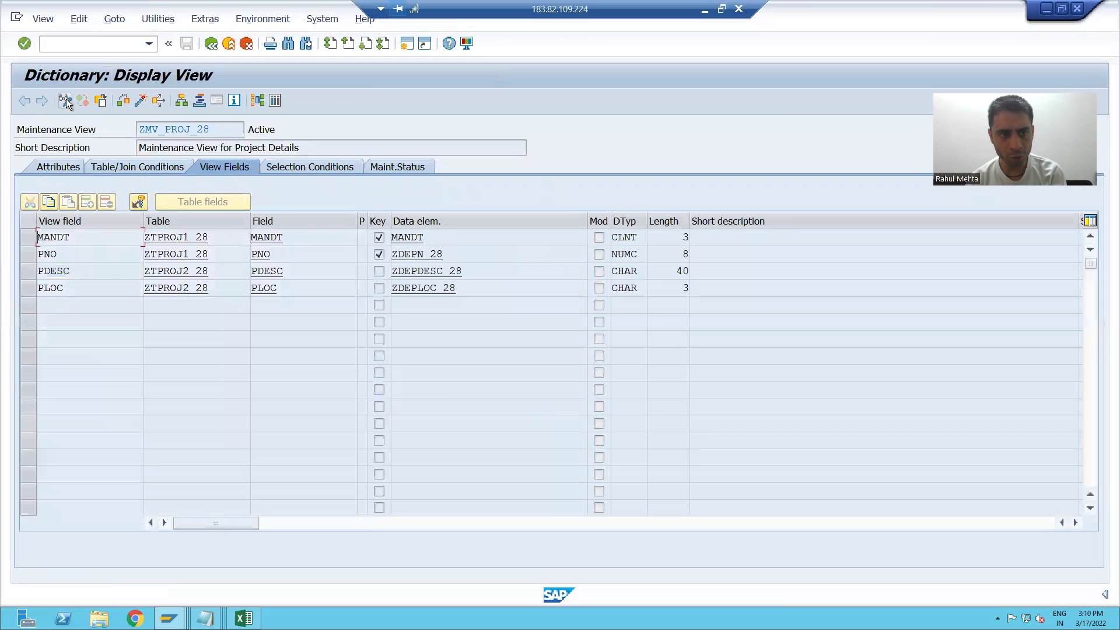
left_click(66, 101)
Show the maintenance view's contents via Utilities, confirming it holds no entries yet.
left_click(161, 22)
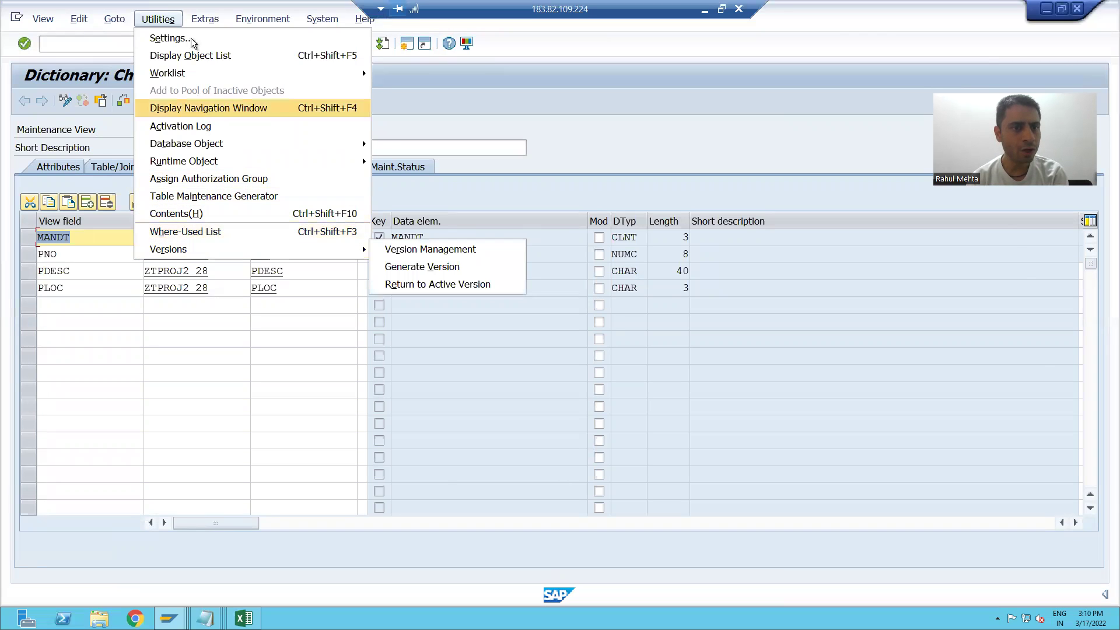
left_click(519, 104)
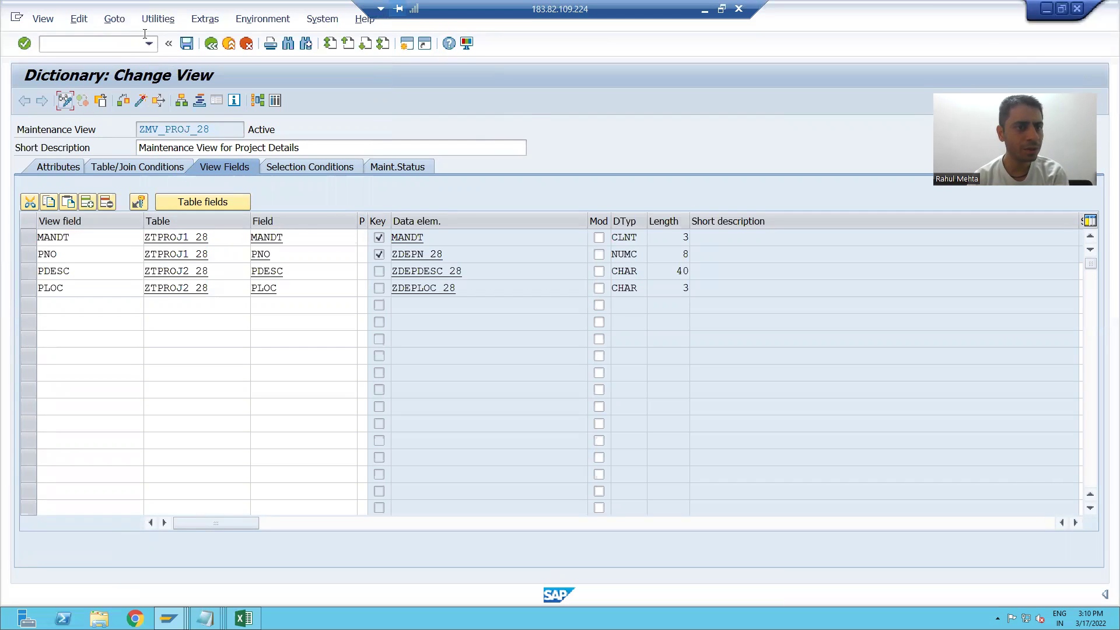
left_click(156, 19)
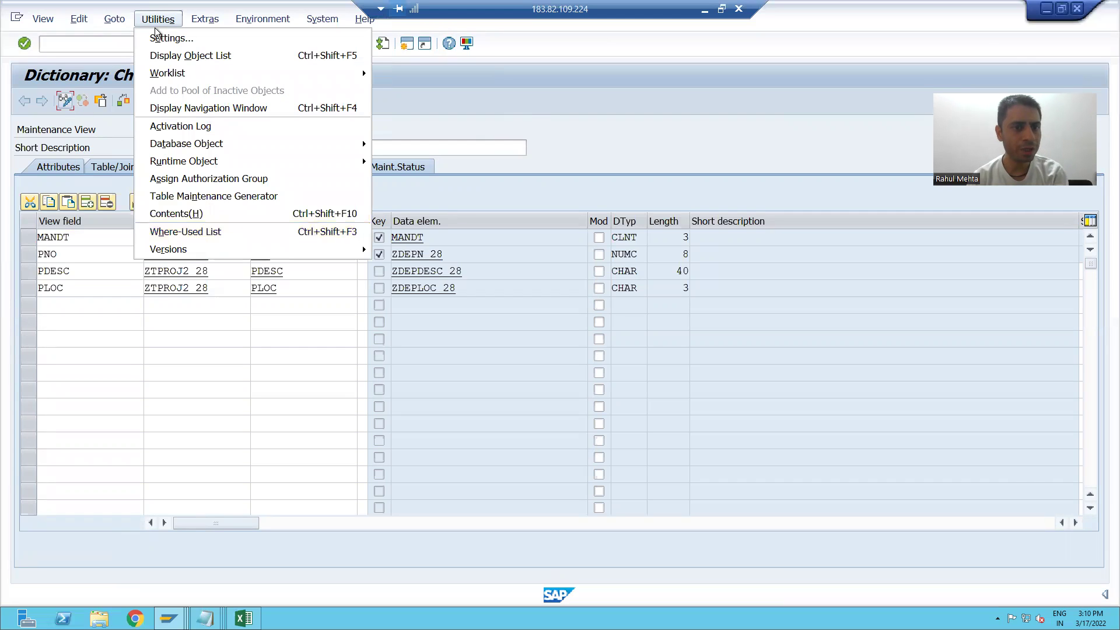
left_click(186, 213)
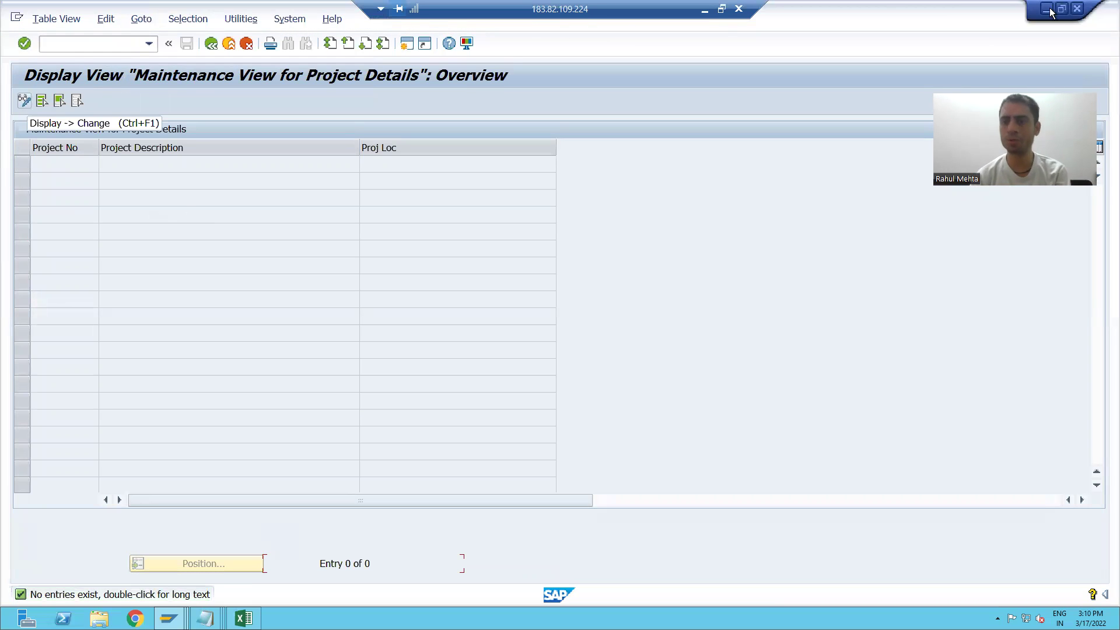
left_click(1076, 10)
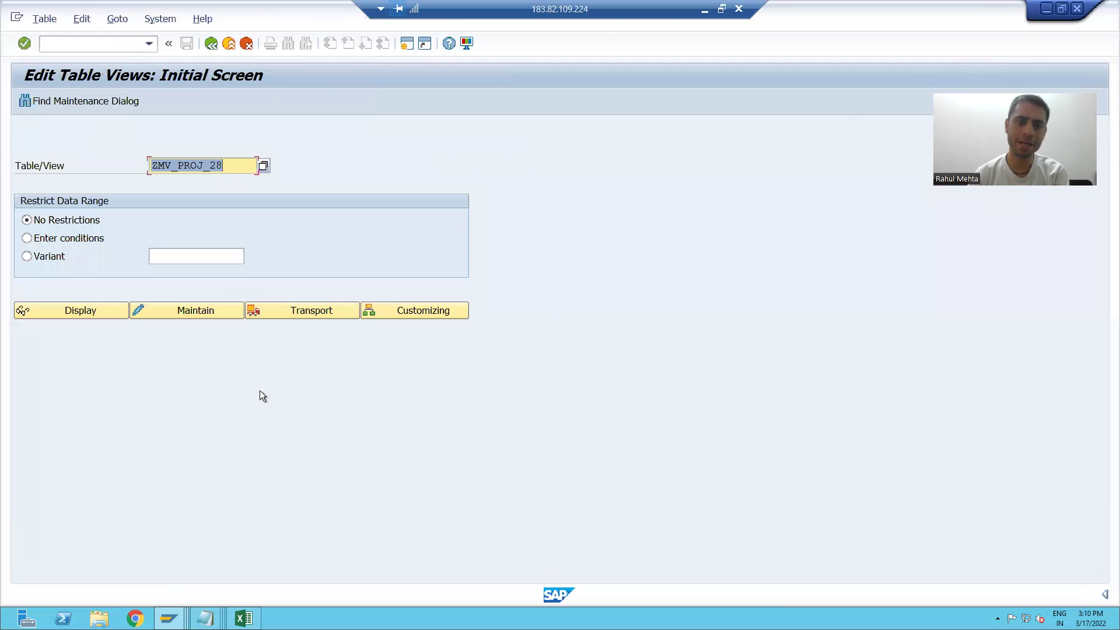
key("alt+Tab")
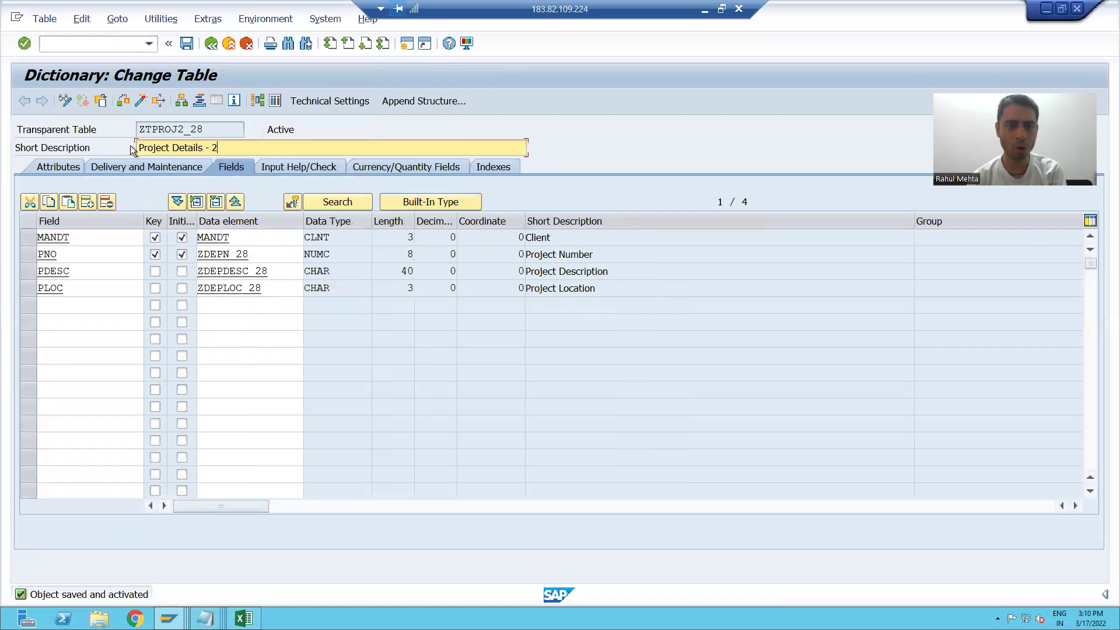
left_click(79, 43)
type("/nse1")
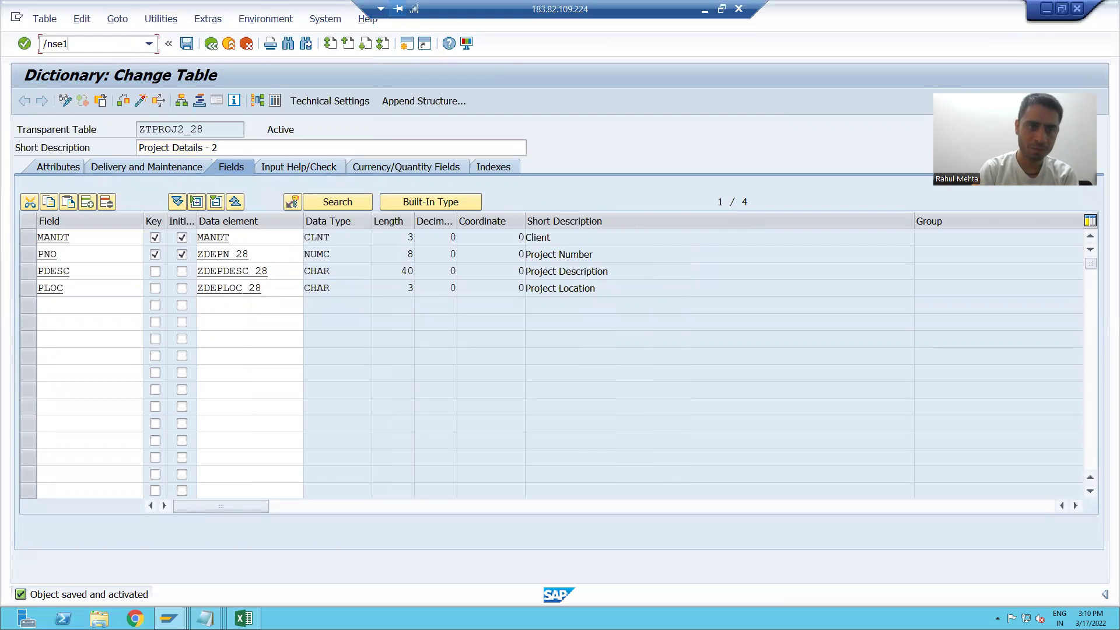
key("Return")
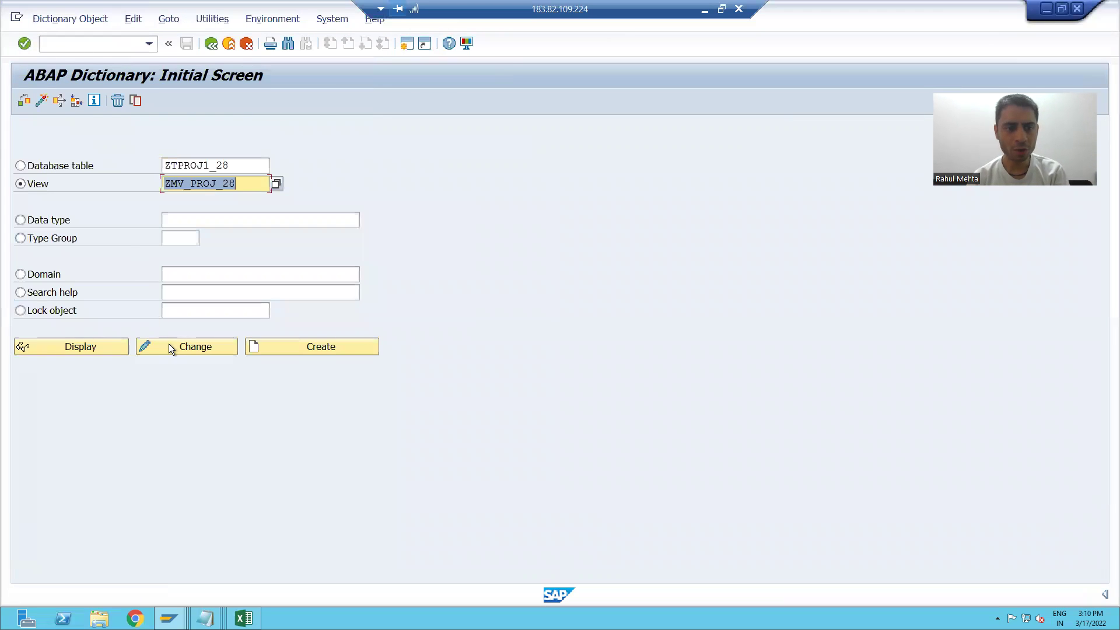
left_click(169, 344)
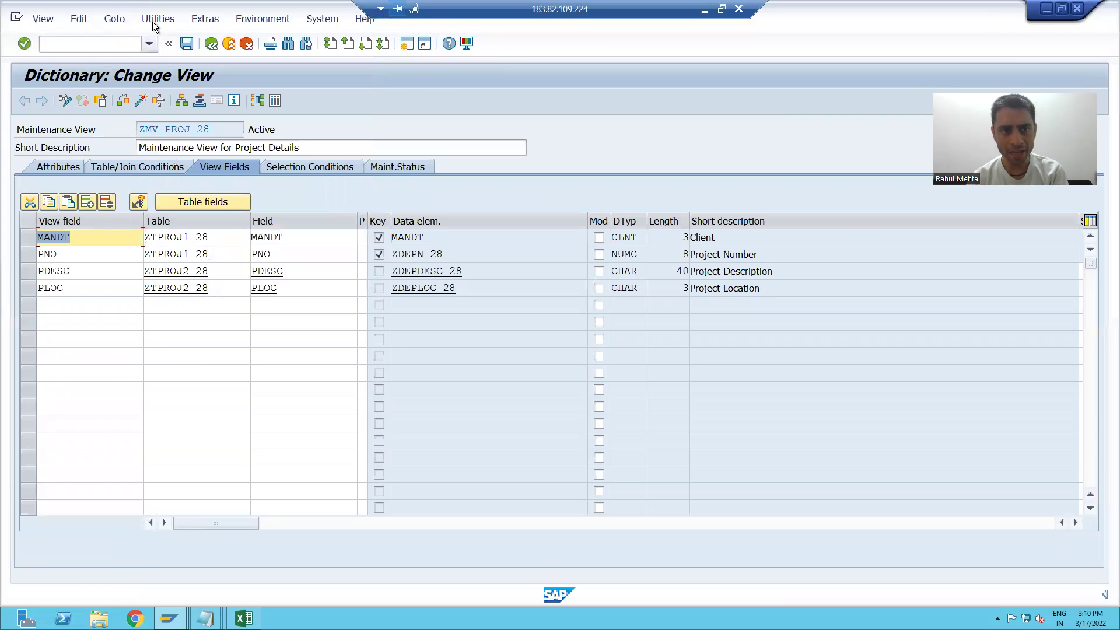
left_click(158, 18)
left_click(183, 215)
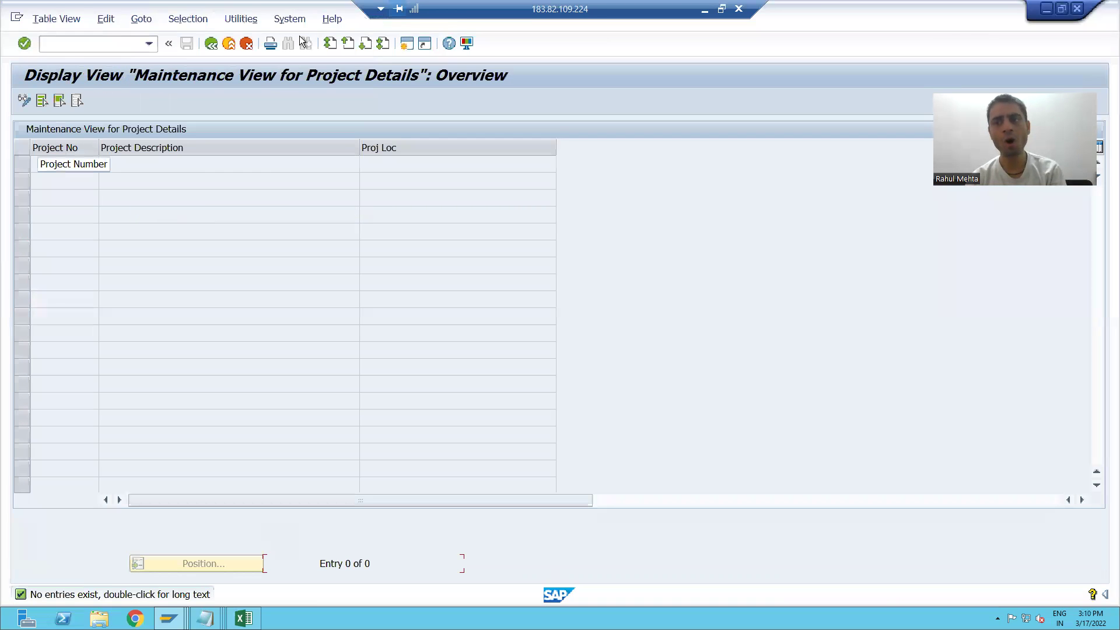
left_click(1077, 11)
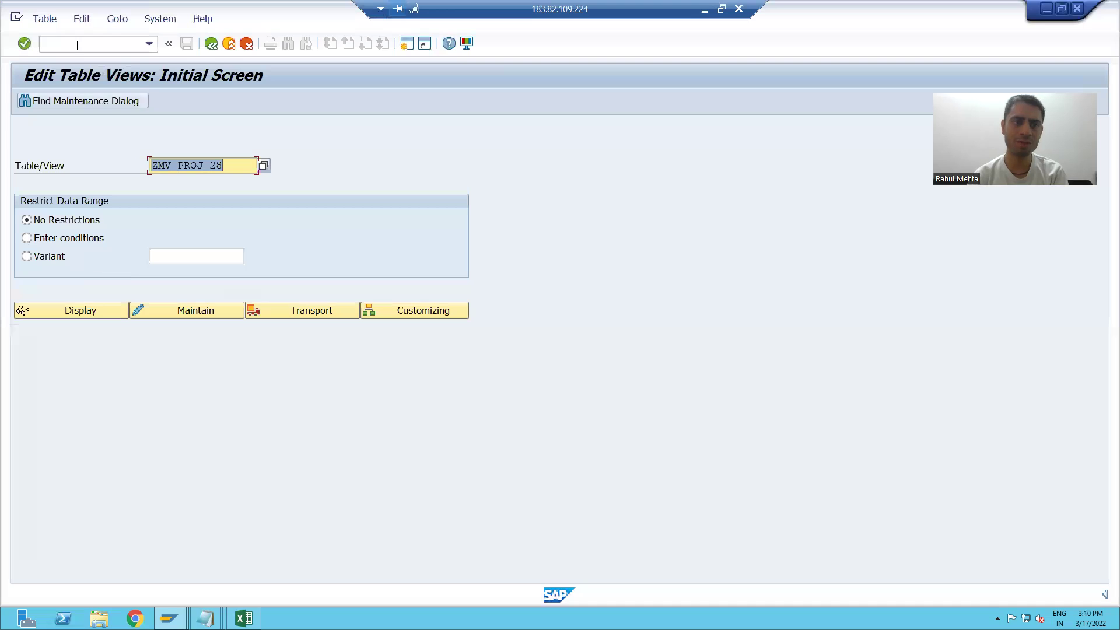
type("/nsm30")
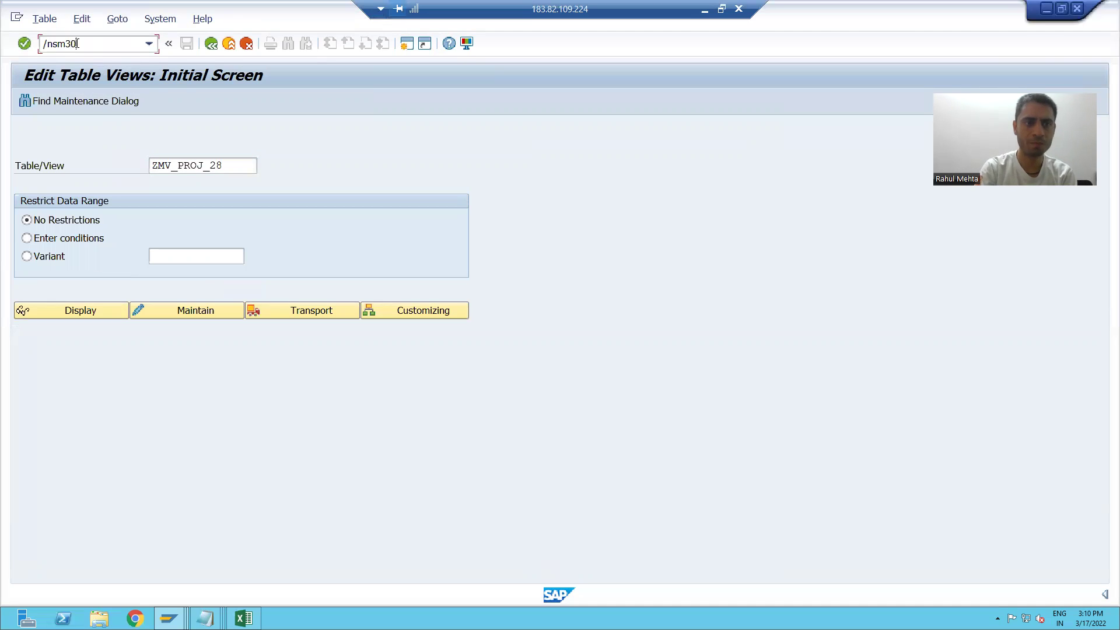
key("Return")
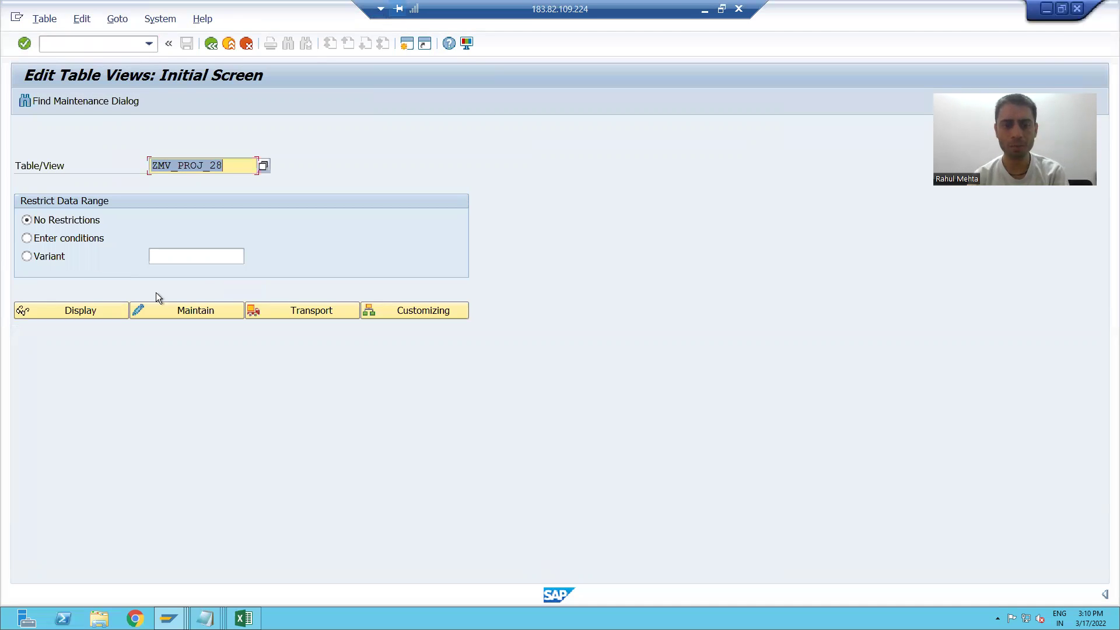
Start New Entries for ZMV_PROJ_28 and enter project 1 Sales with location Ahmedabad from the exercise sheet.
left_click(156, 307)
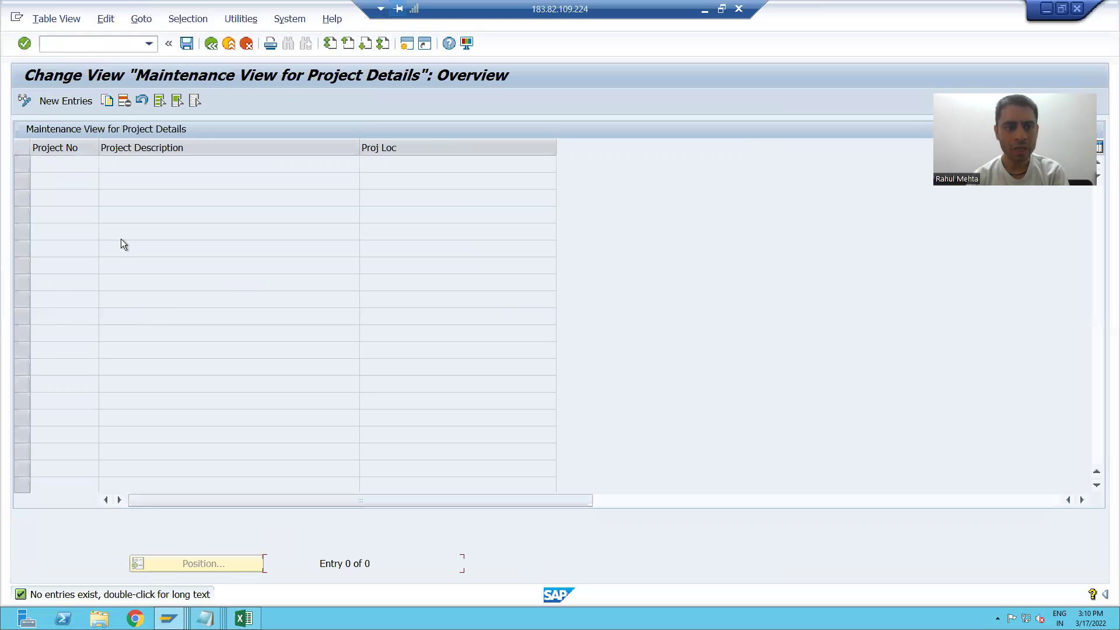
left_click(71, 102)
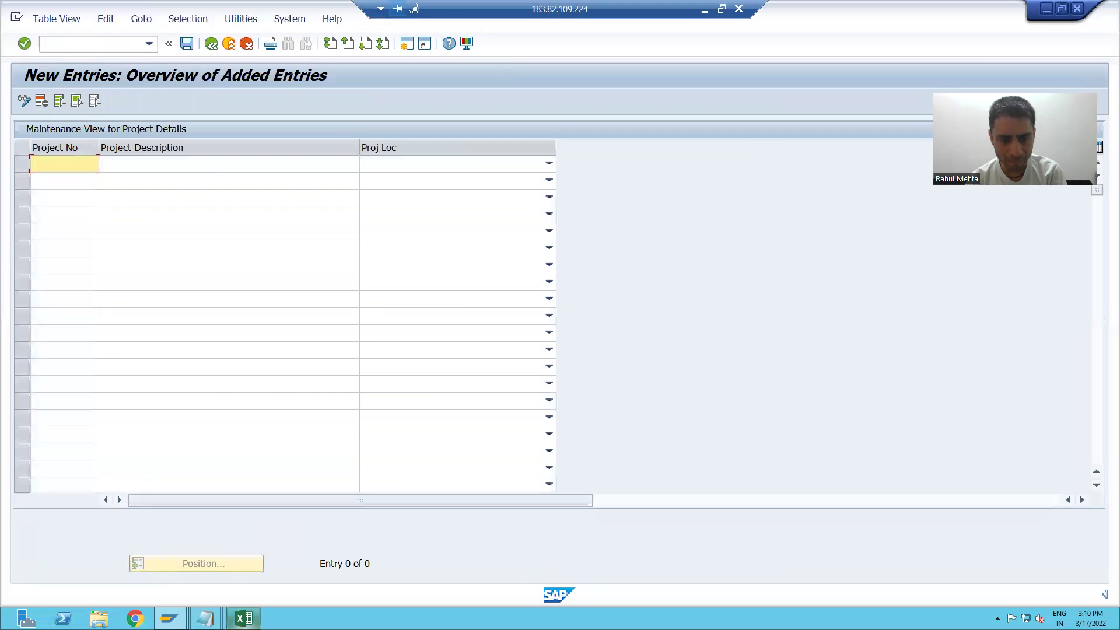
left_click(243, 618)
scroll(497, 473, "down", 3)
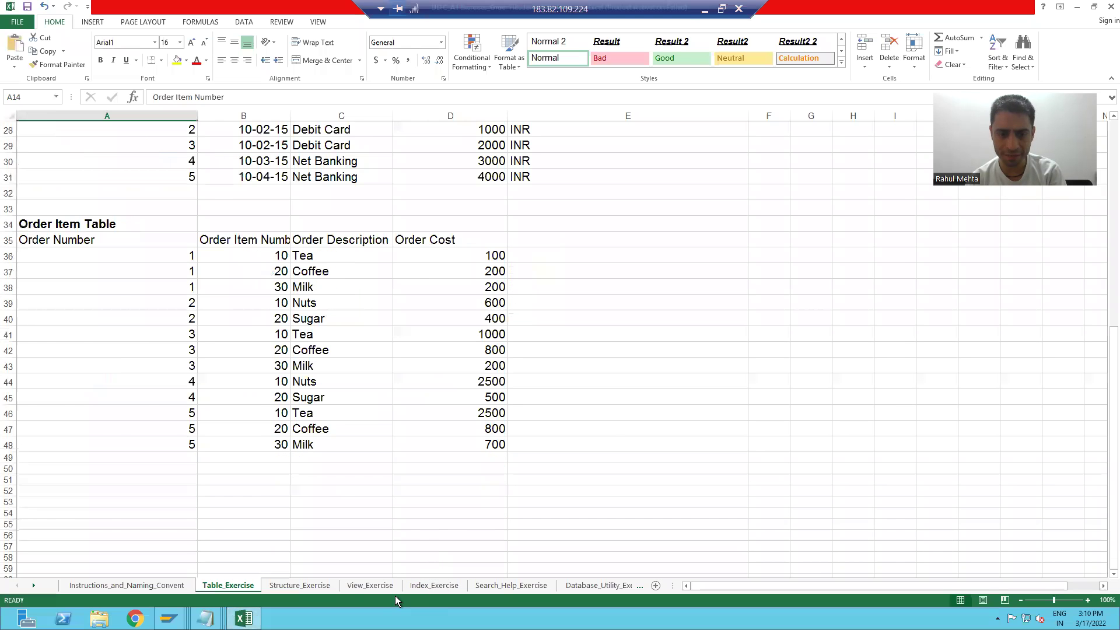
left_click(377, 586)
scroll(190, 410, "down", 2)
scroll(190, 411, "down", 2)
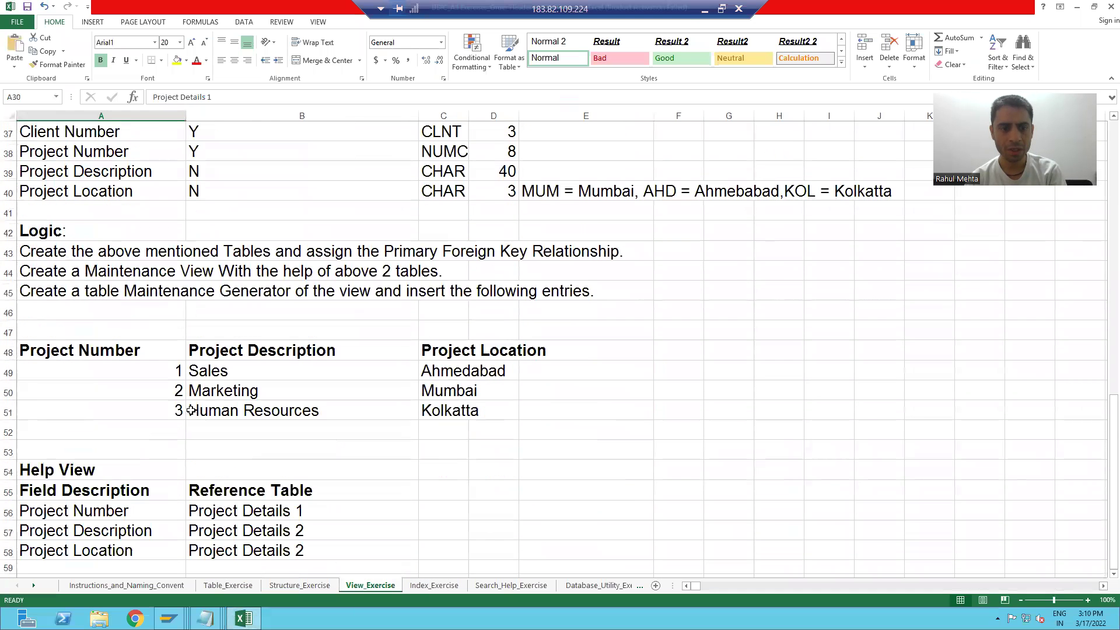
left_click(149, 371)
key("alt+Tab")
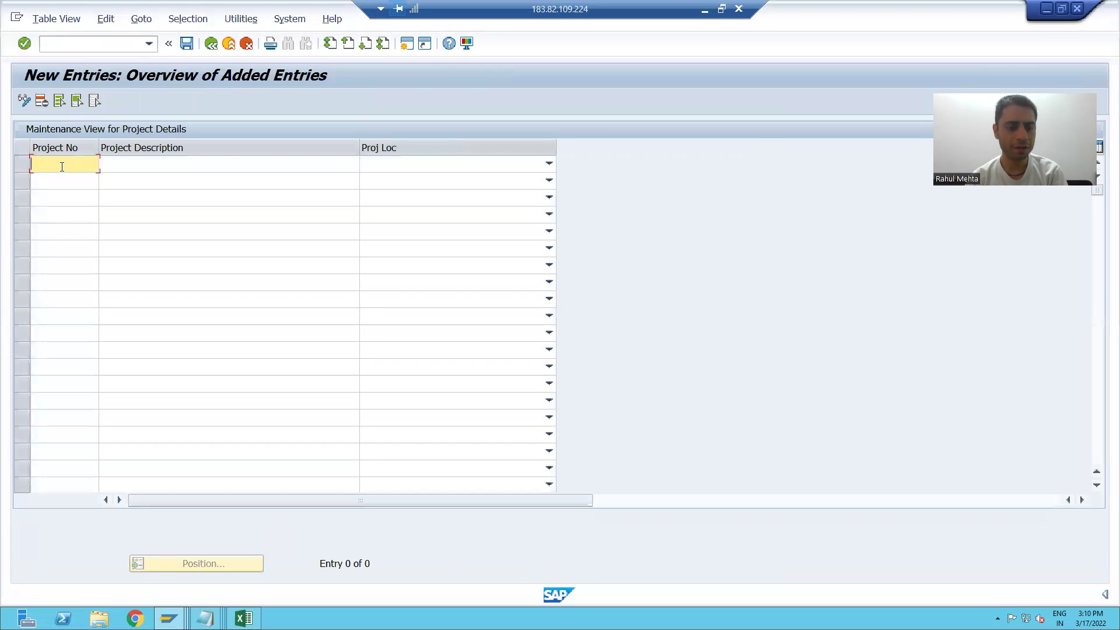
key("Tab")
key("alt+Tab")
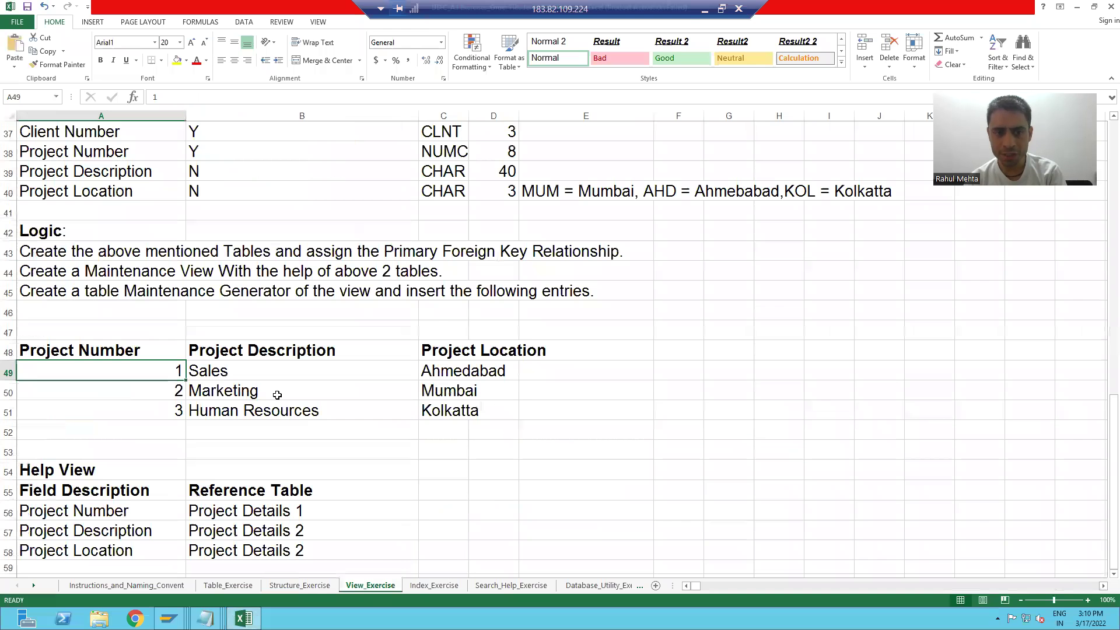
key("alt+Tab")
type("Sales")
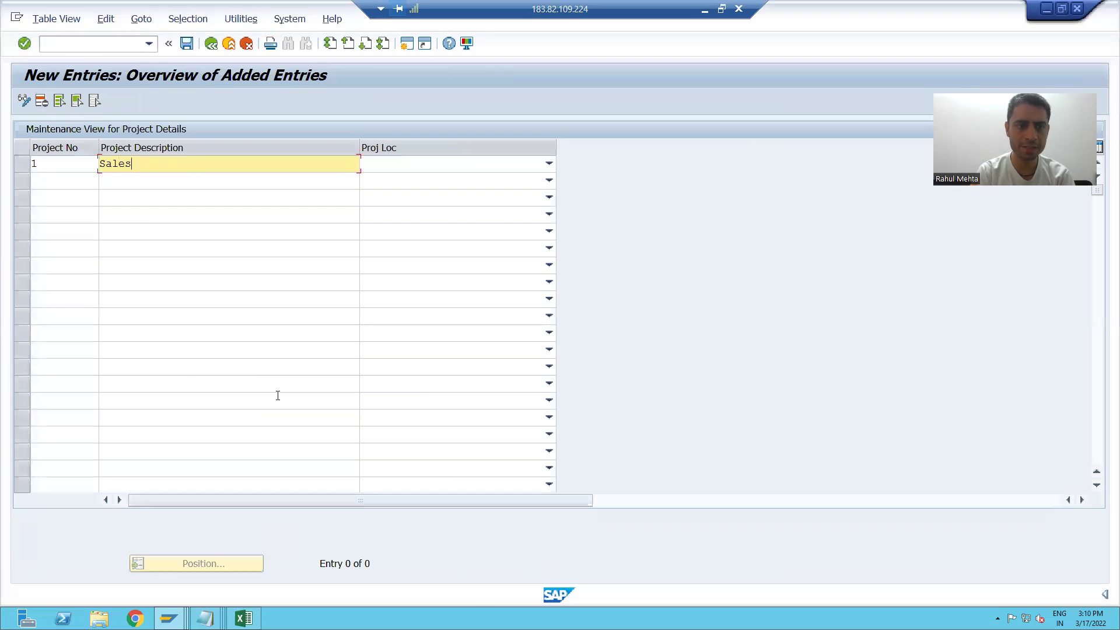
key("alt+Tab")
key("alt+Tab")
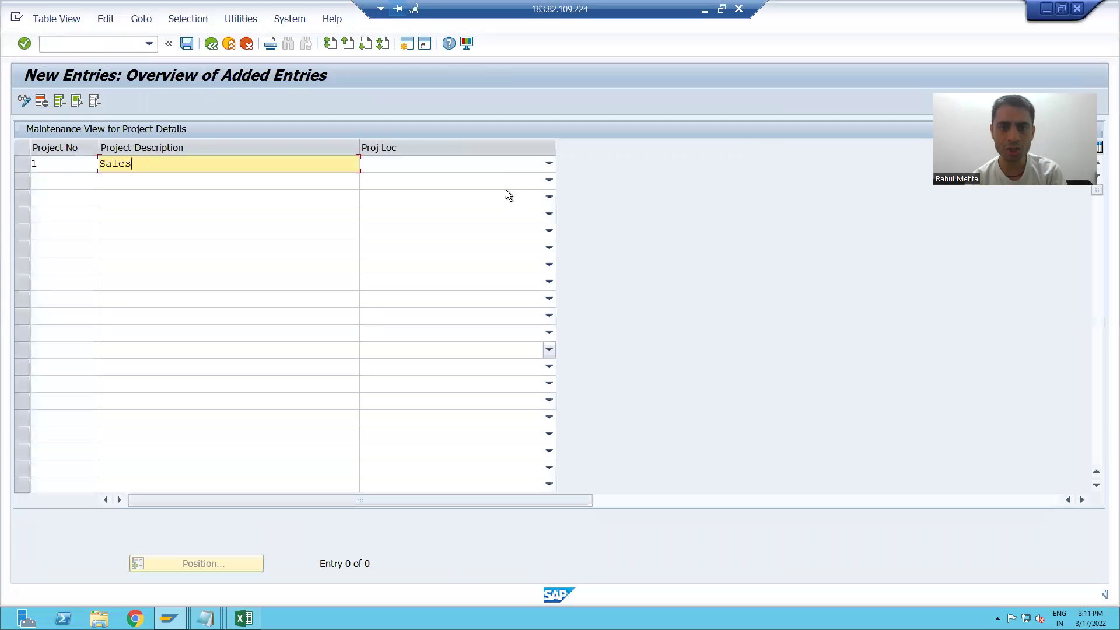
left_click(496, 162)
left_click(405, 188)
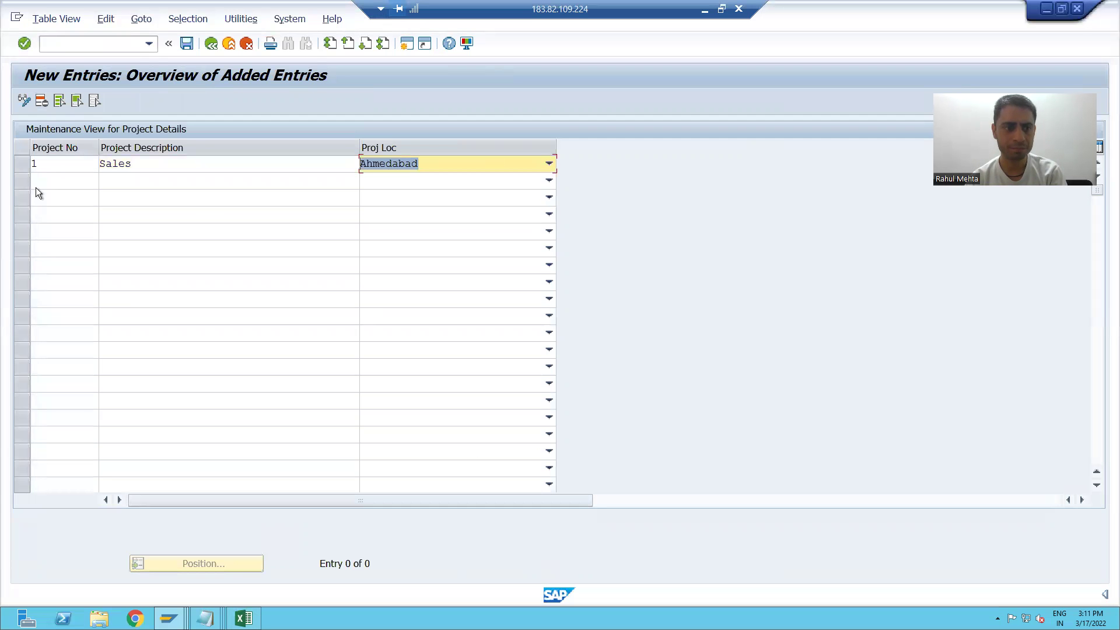
left_click(42, 181)
Enter project 2 Marketing in row 2 with location Mumbai.
key("alt+Tab")
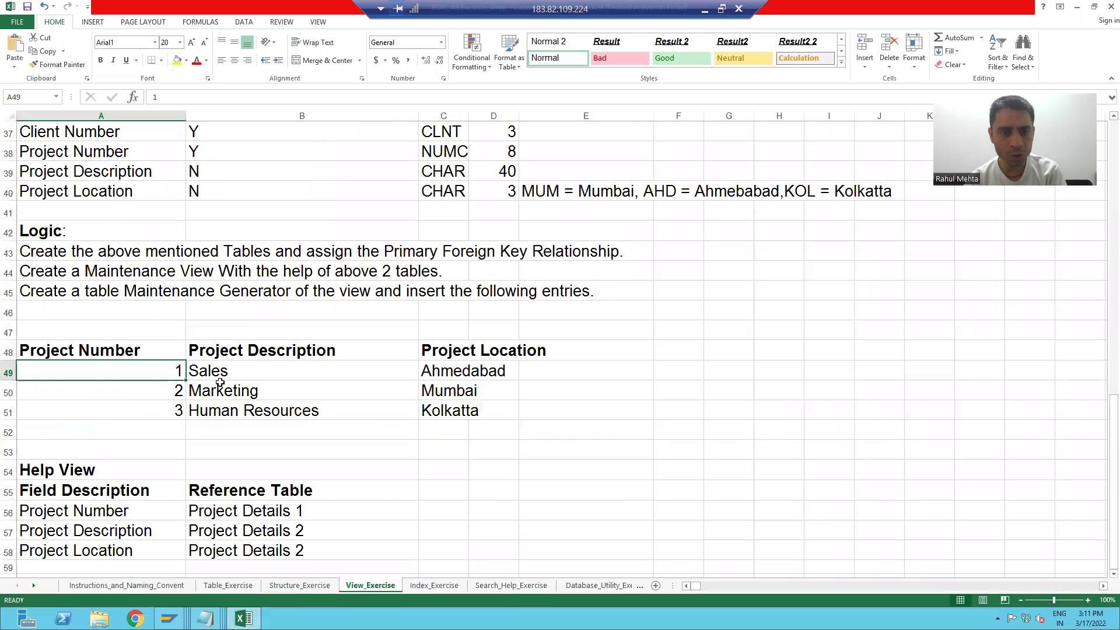
left_click(238, 393)
key("alt+Tab")
left_click(164, 181)
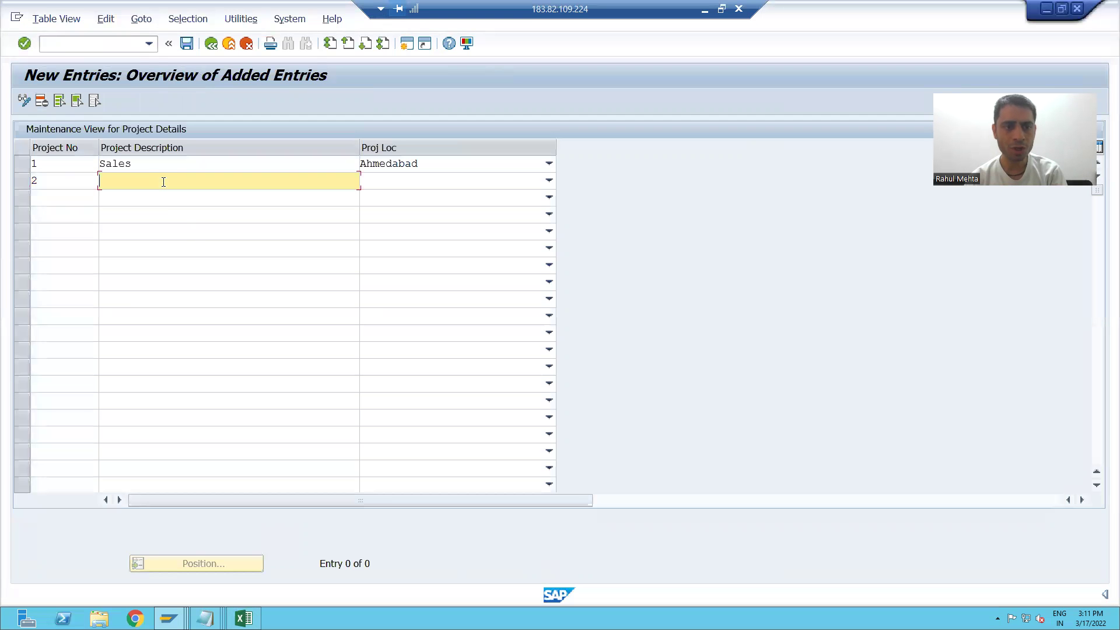
type("Marke")
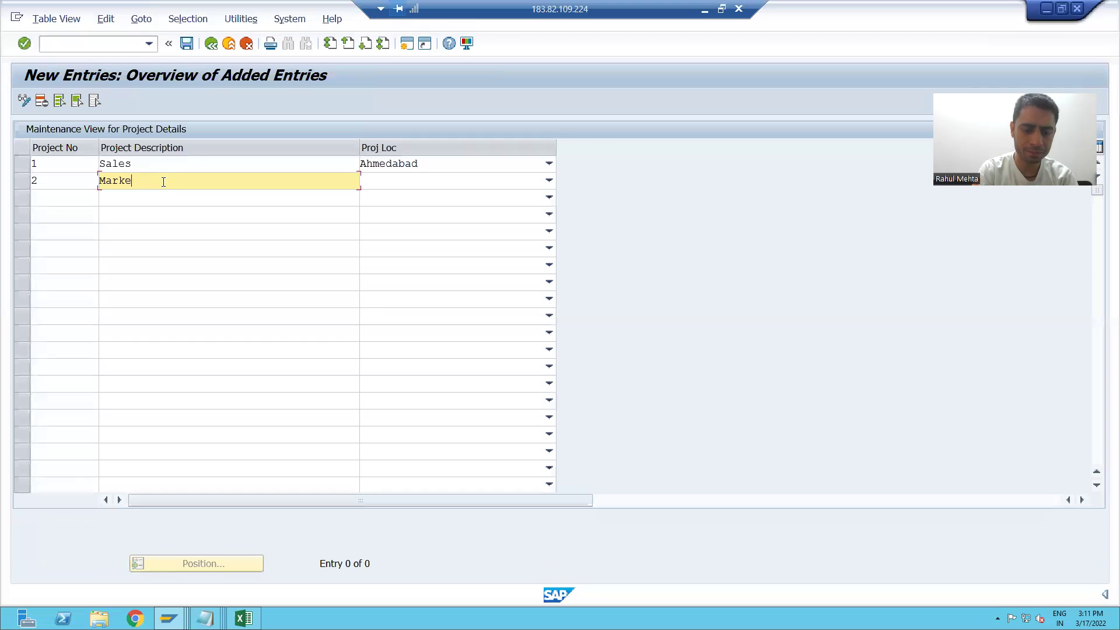
type("ting")
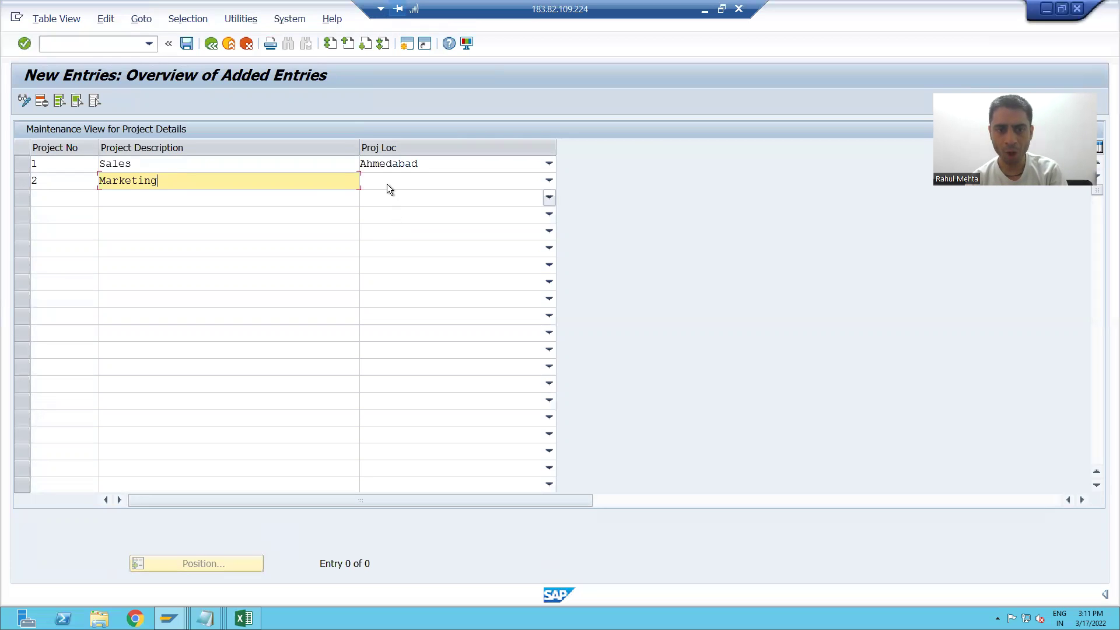
left_click(386, 184)
key("alt+Tab")
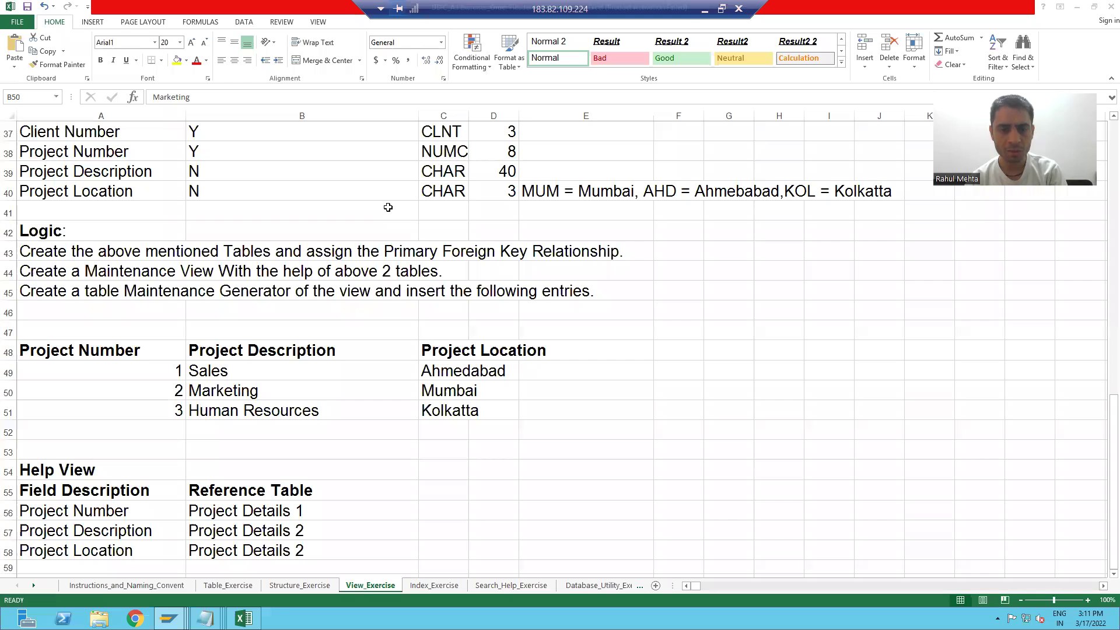
key("alt+Tab")
left_click(382, 189)
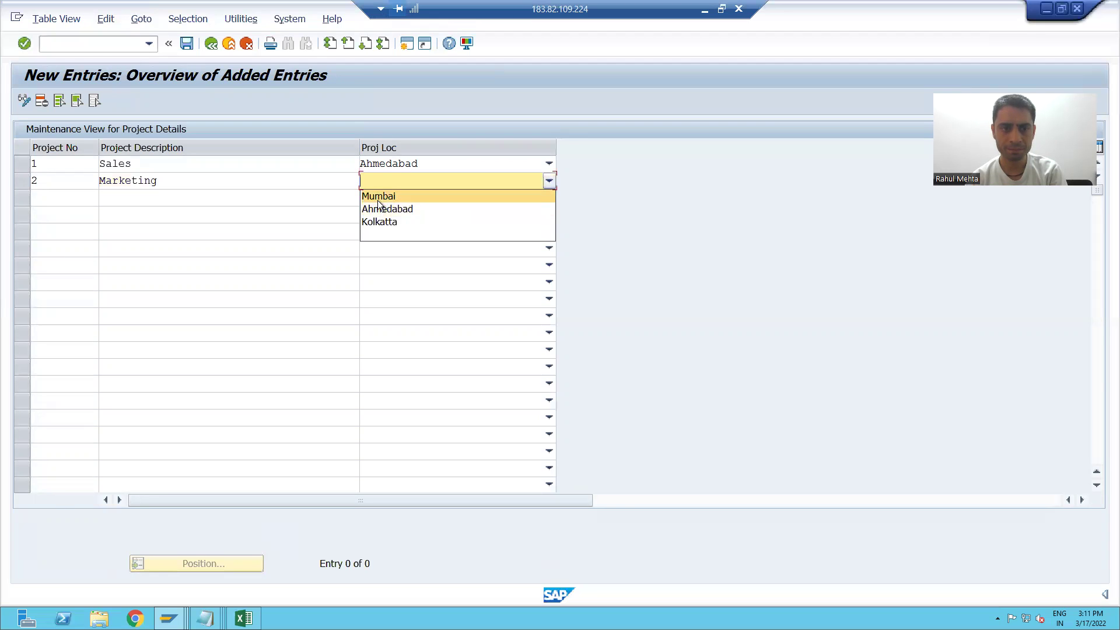
left_click(377, 198)
left_click(62, 198)
type("3")
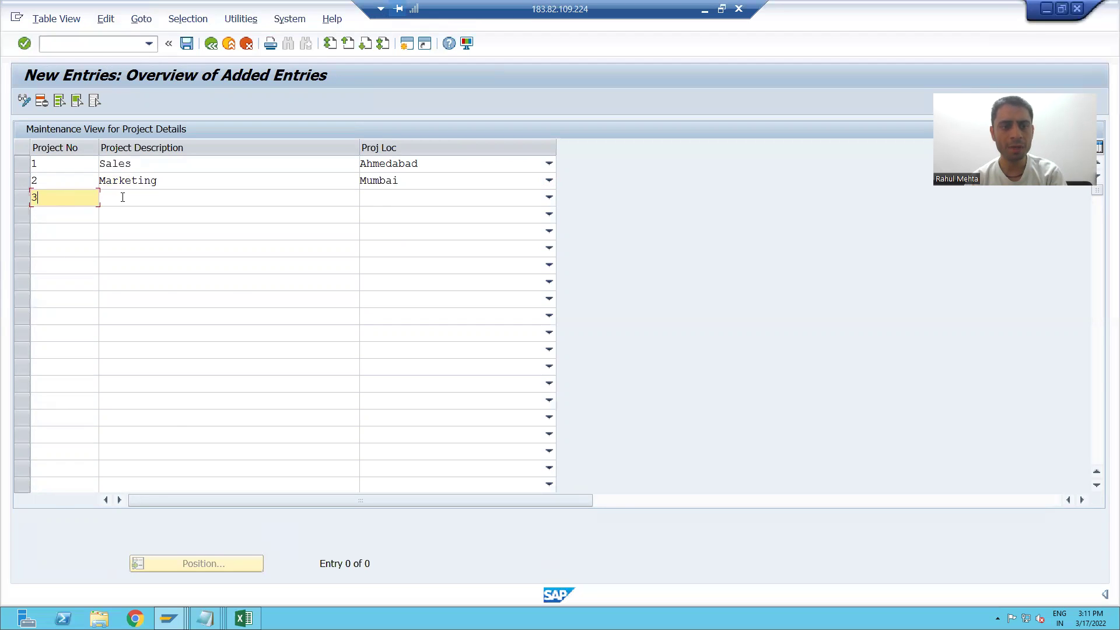
Paste Human Resources from cell B51 into row 3 and choose location Kolkatta.
key("alt+Tab")
key("alt+Tab")
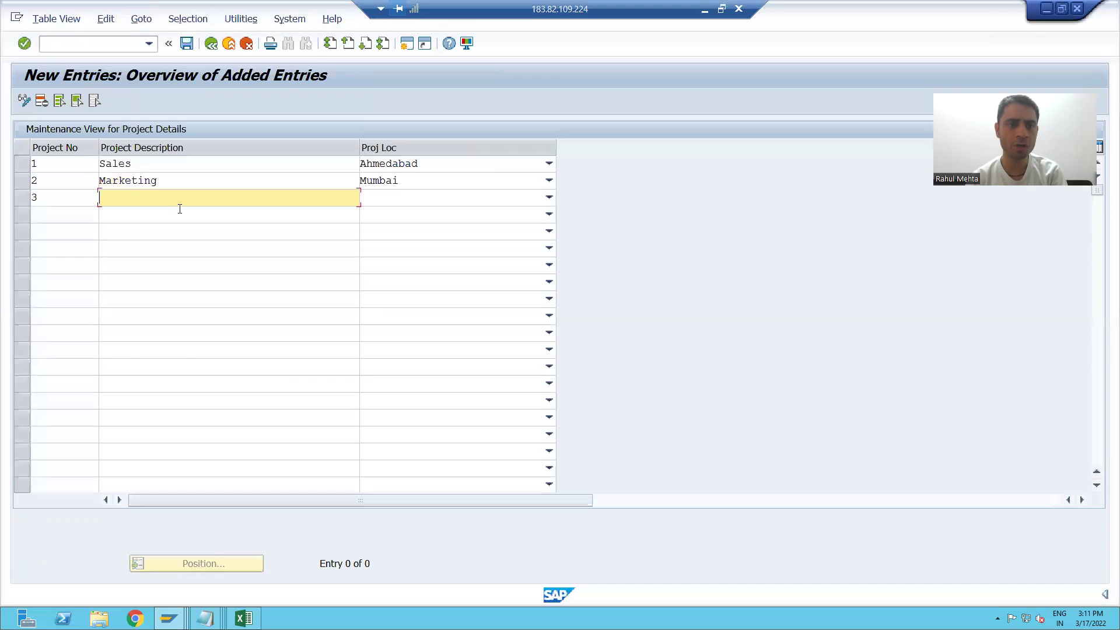
key("alt+Tab")
left_click(333, 410)
double_click(333, 410)
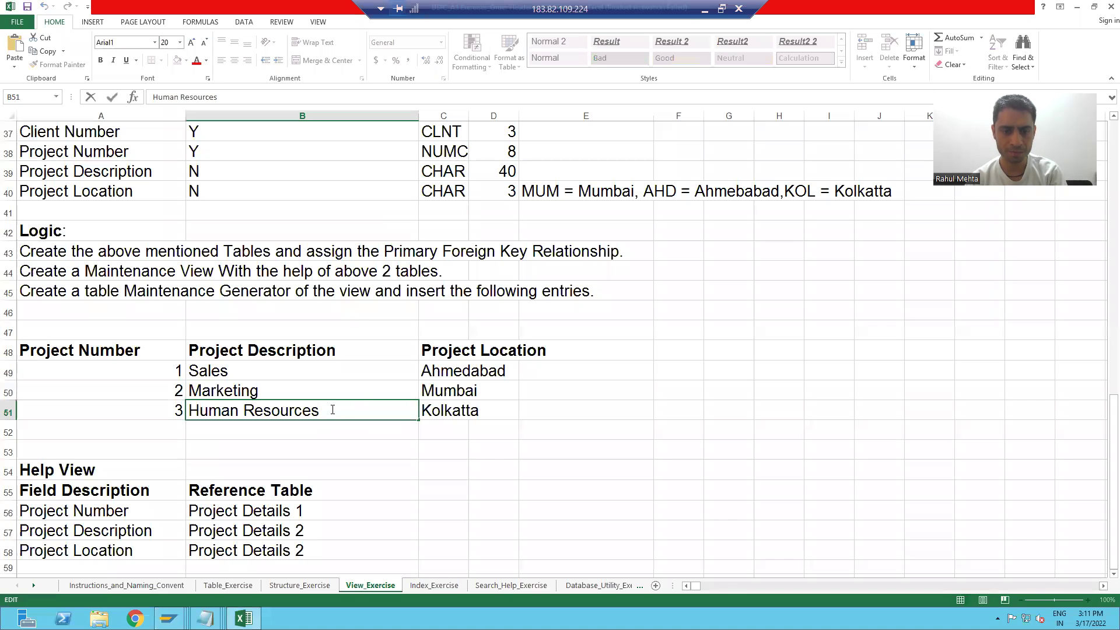
left_click_drag(333, 409, 168, 409)
key("ctrl+c")
key("alt+Tab")
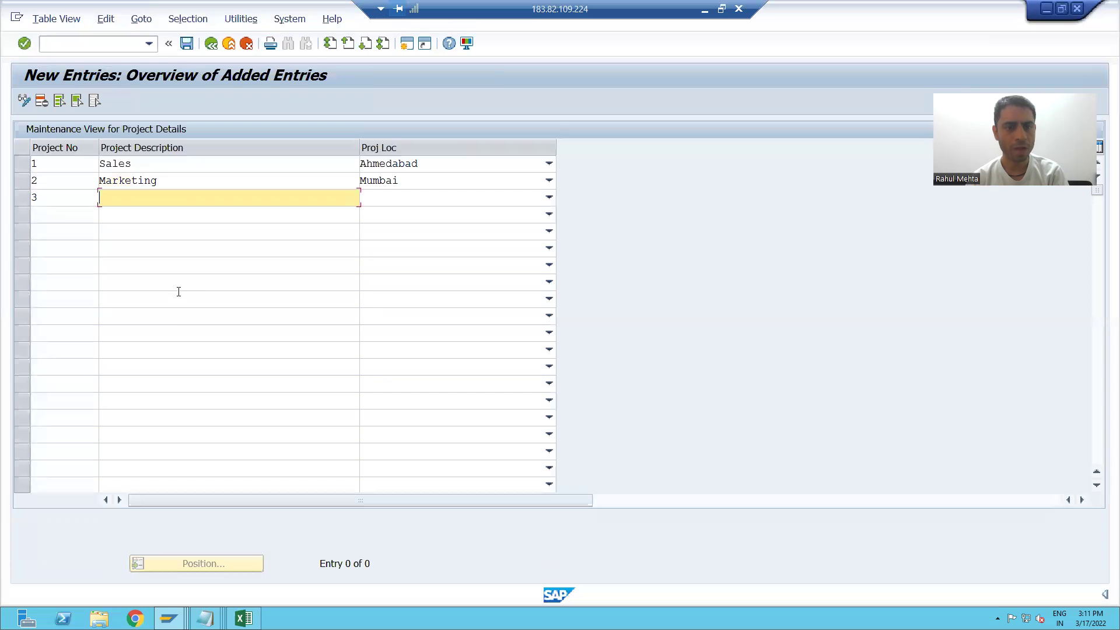
key("ctrl+v")
left_click(383, 198)
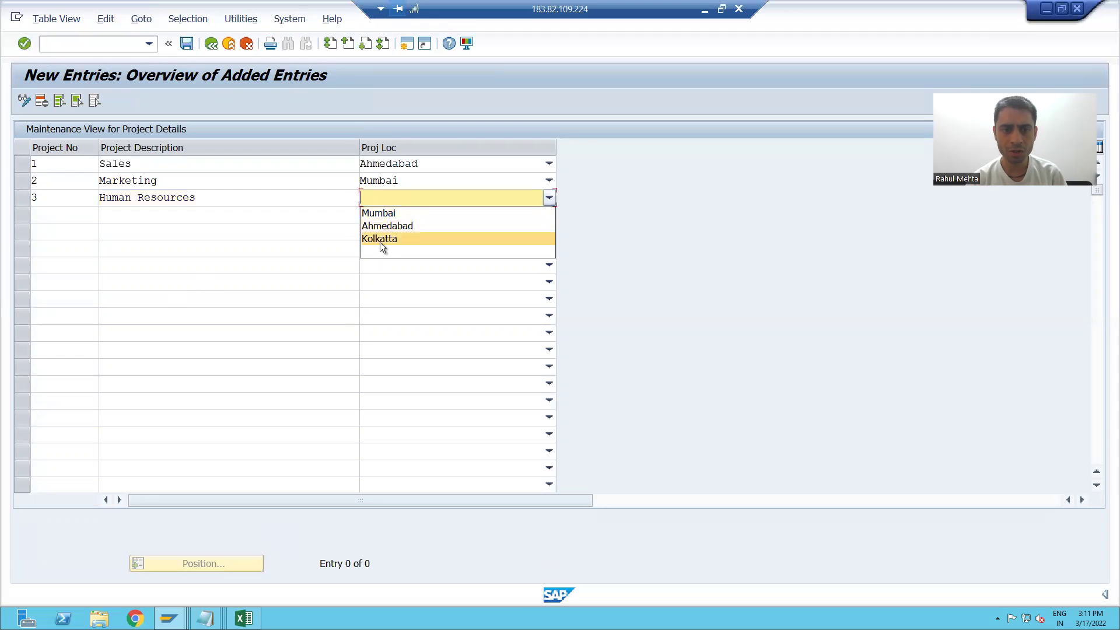
left_click(379, 239)
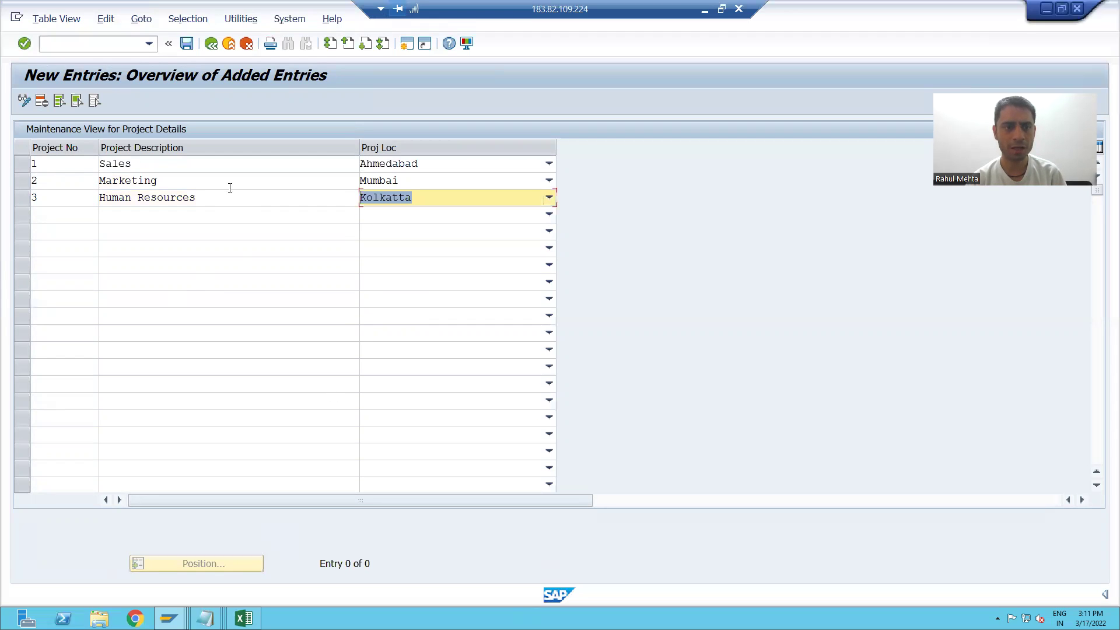
Save the three entries and return to SE11 via the /nse11 command.
left_click(186, 43)
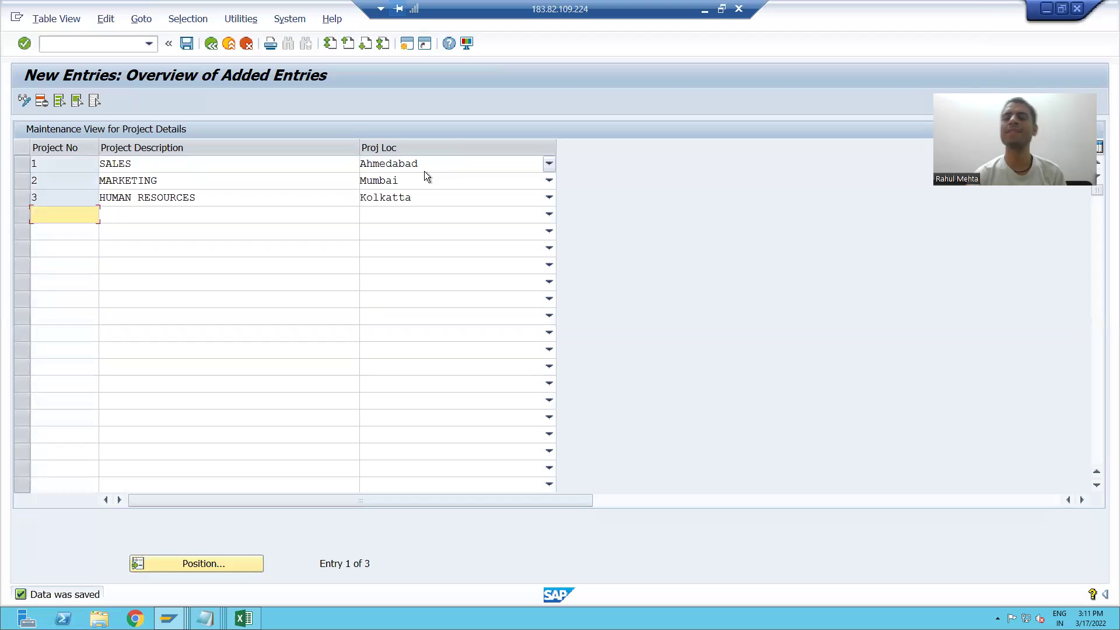
left_click(72, 43)
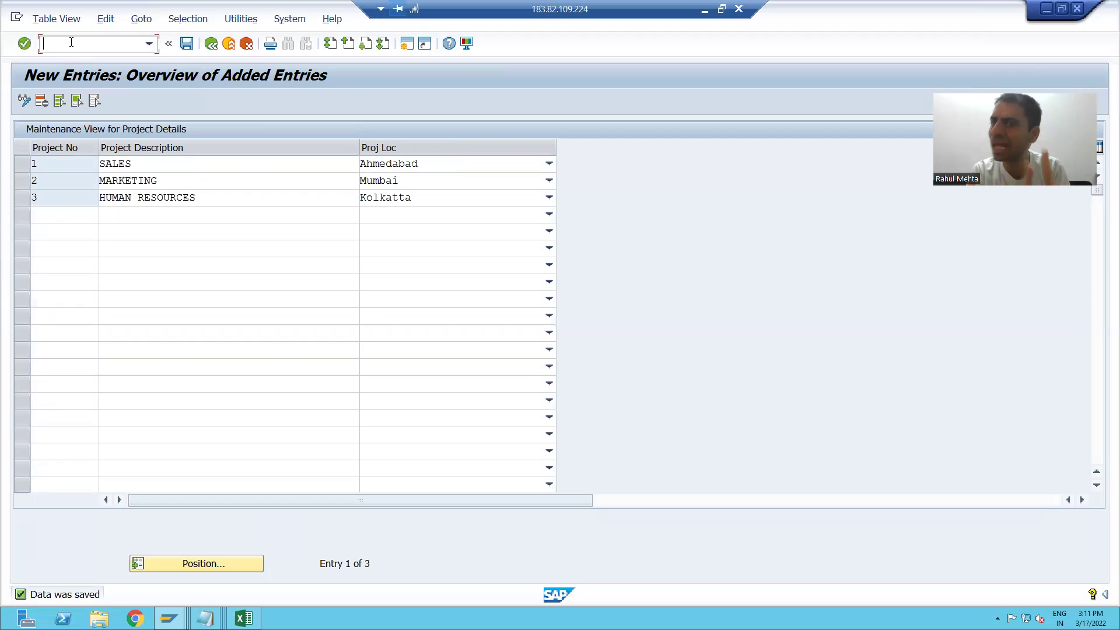
type("/")
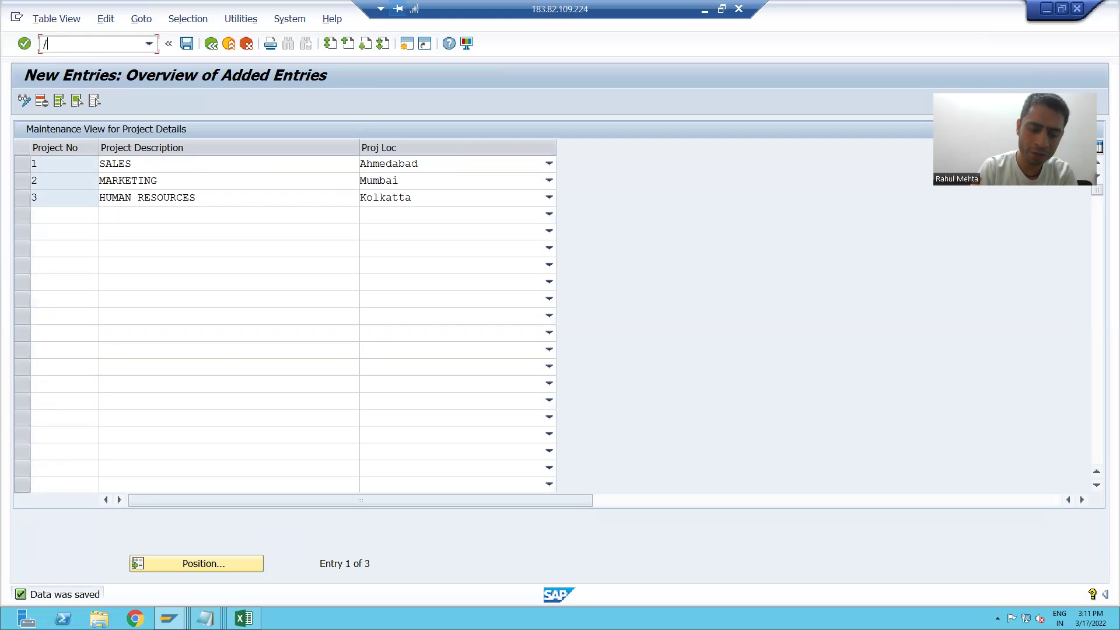
type("nse11")
key("Return")
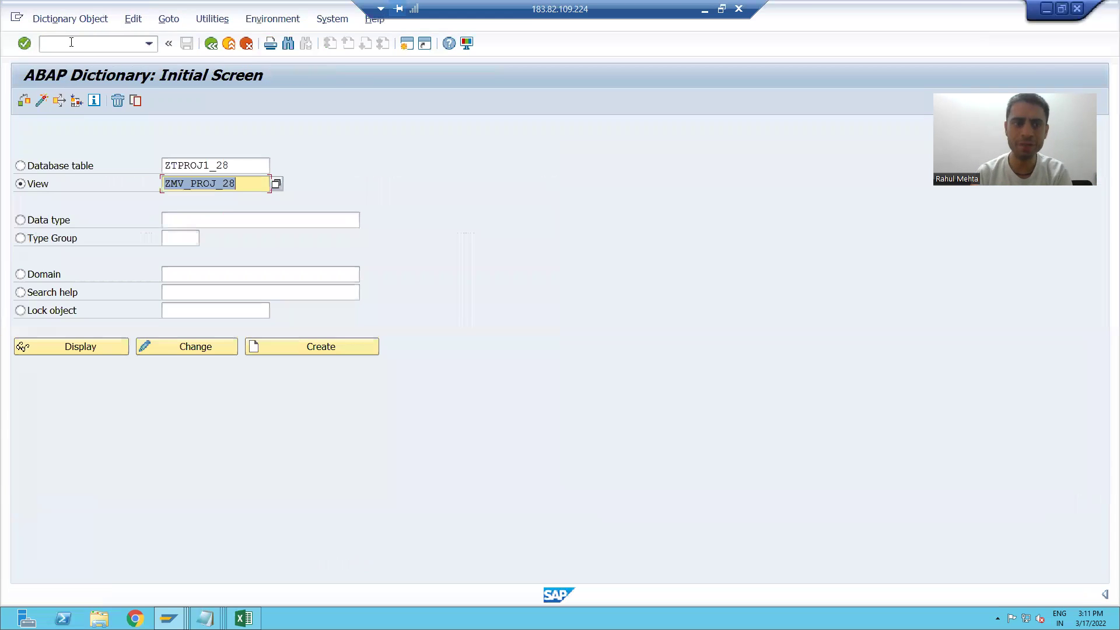
left_click(58, 171)
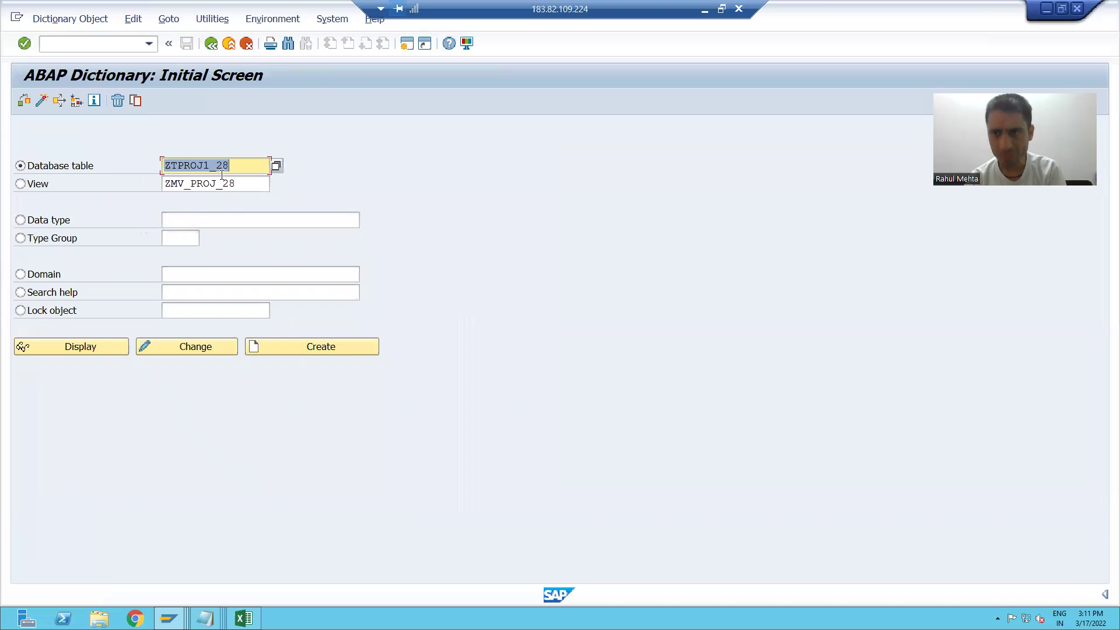
left_click(96, 348)
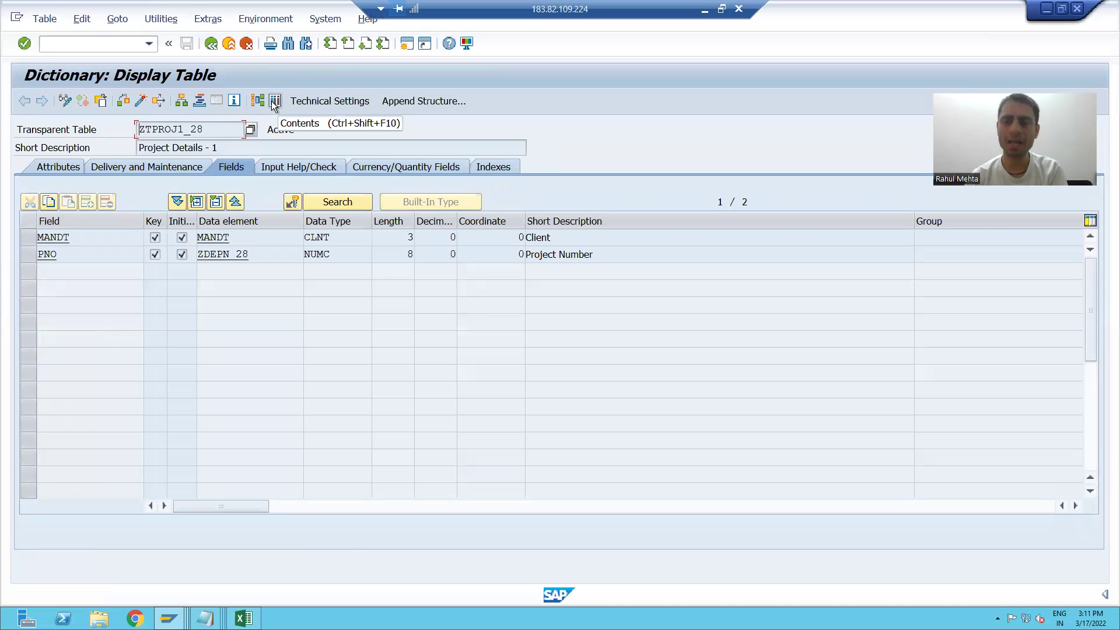
left_click(274, 103)
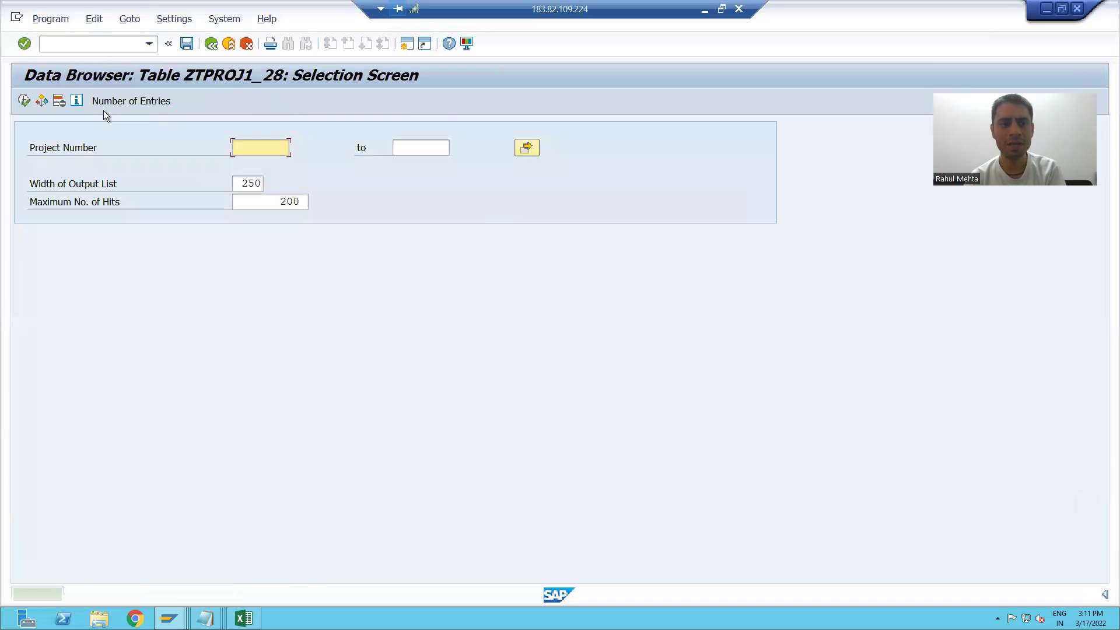
left_click(27, 100)
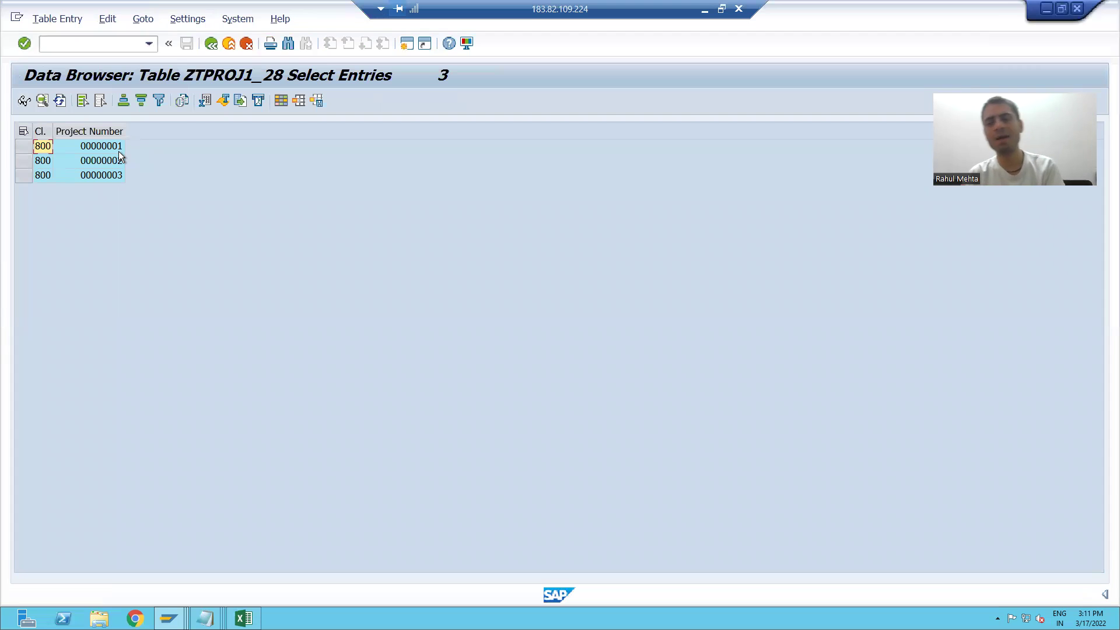
left_click(75, 48)
type("/ns")
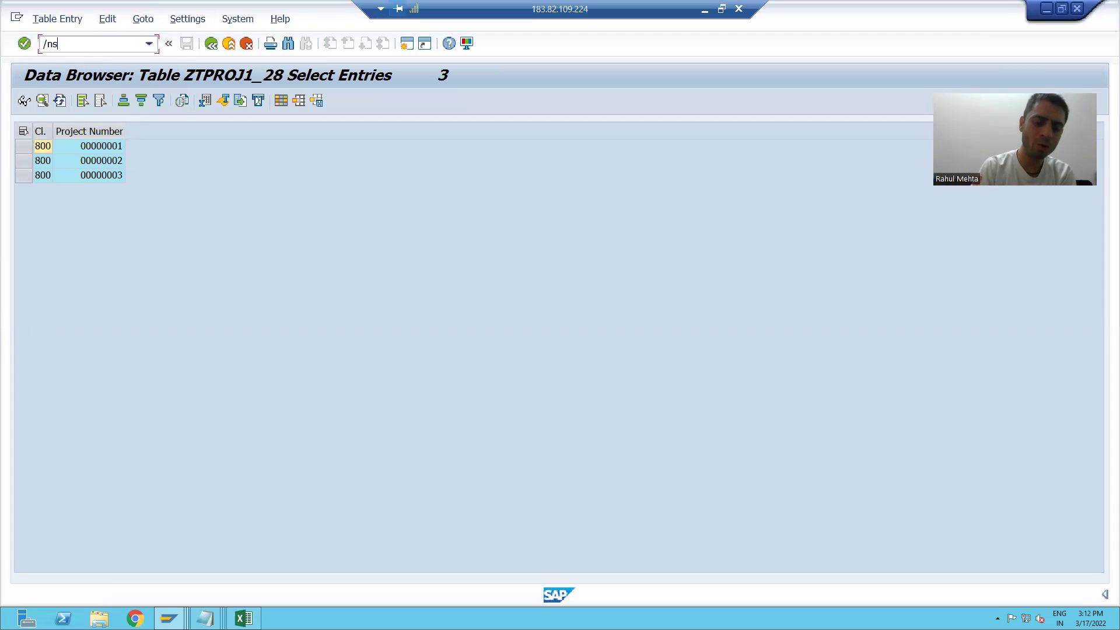
type("e1")
key("Return")
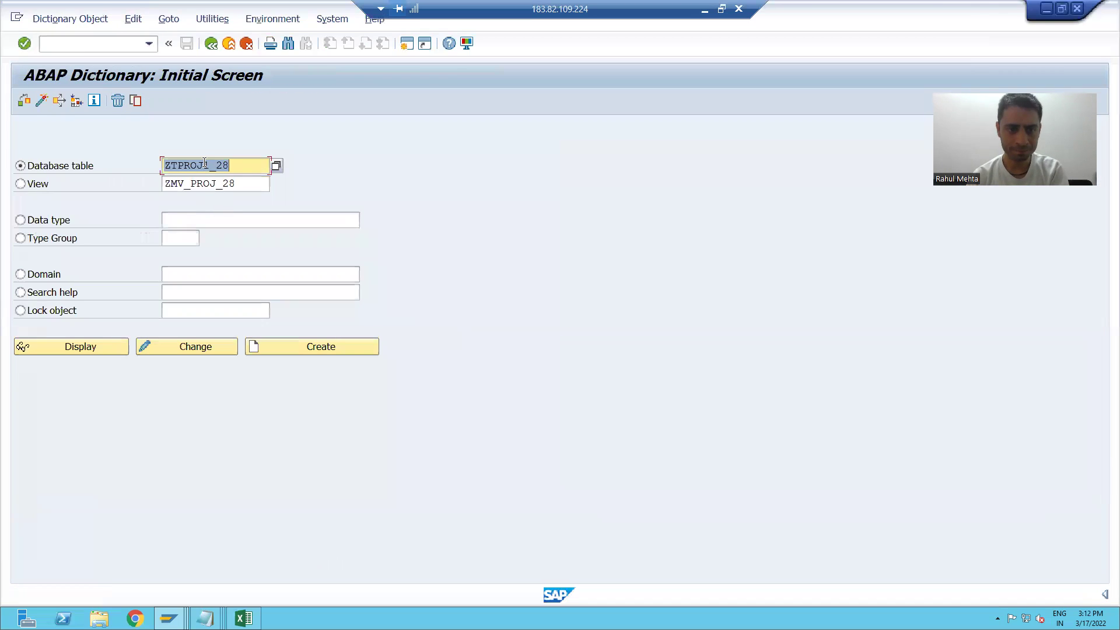
Display ZTPROJ2_28 and list its three entries in the Data Browser, widening the Project Number column.
left_click(205, 165)
key("Delete")
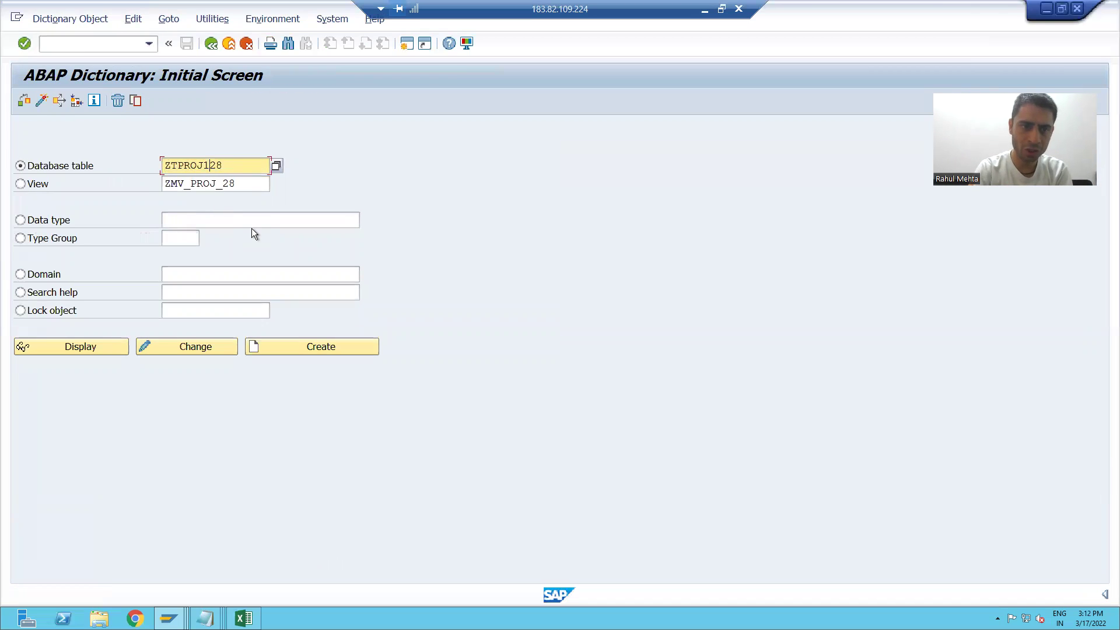
key("BackSpace")
type("2_")
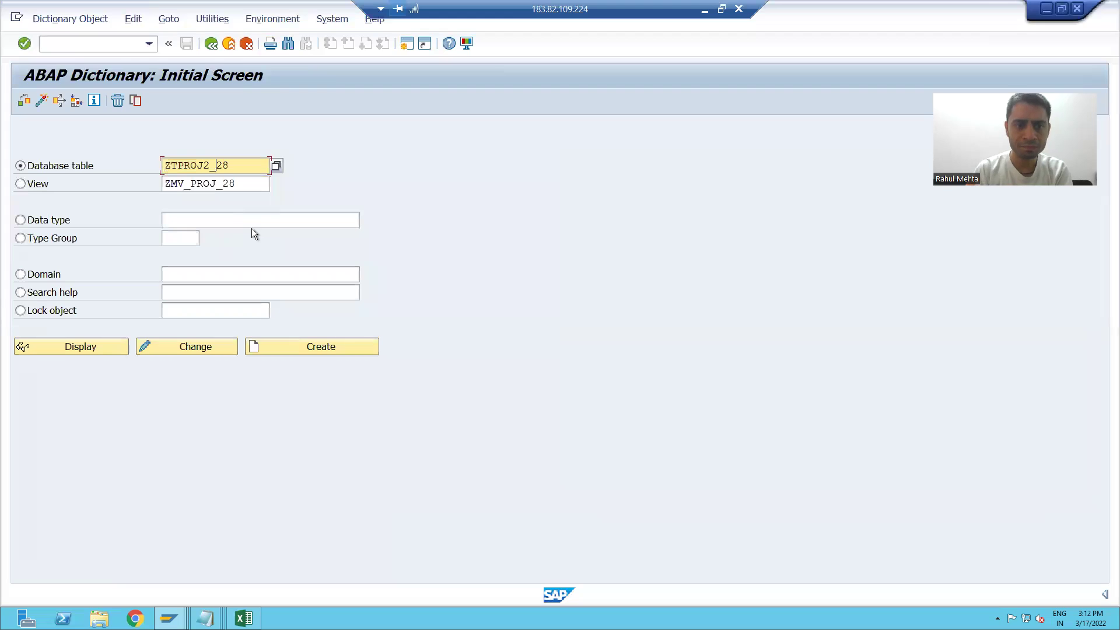
left_click(90, 351)
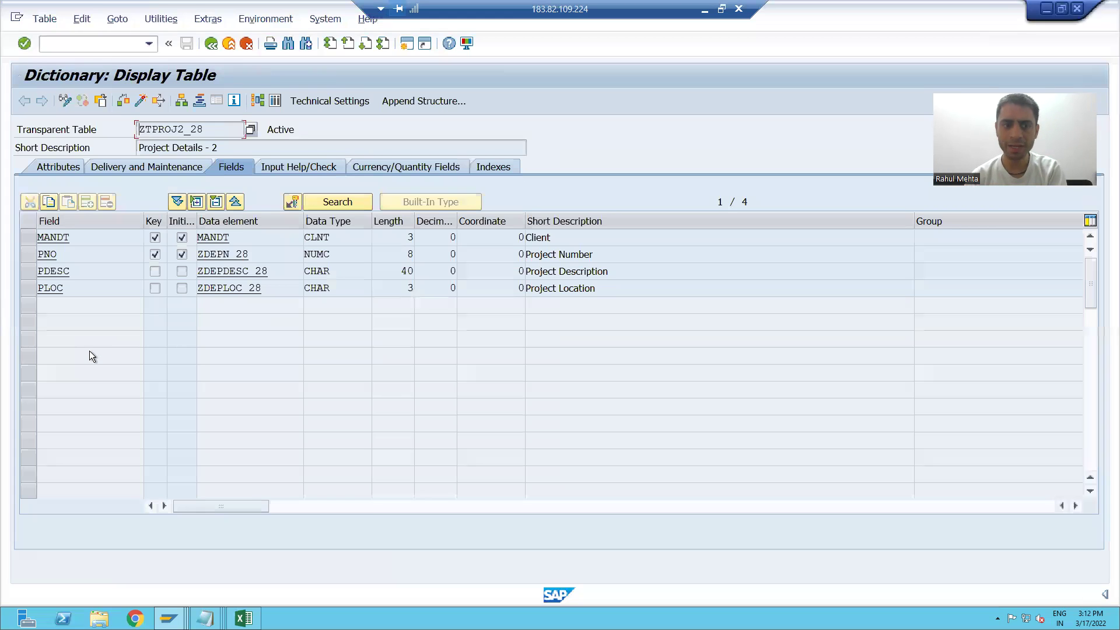
left_click(276, 100)
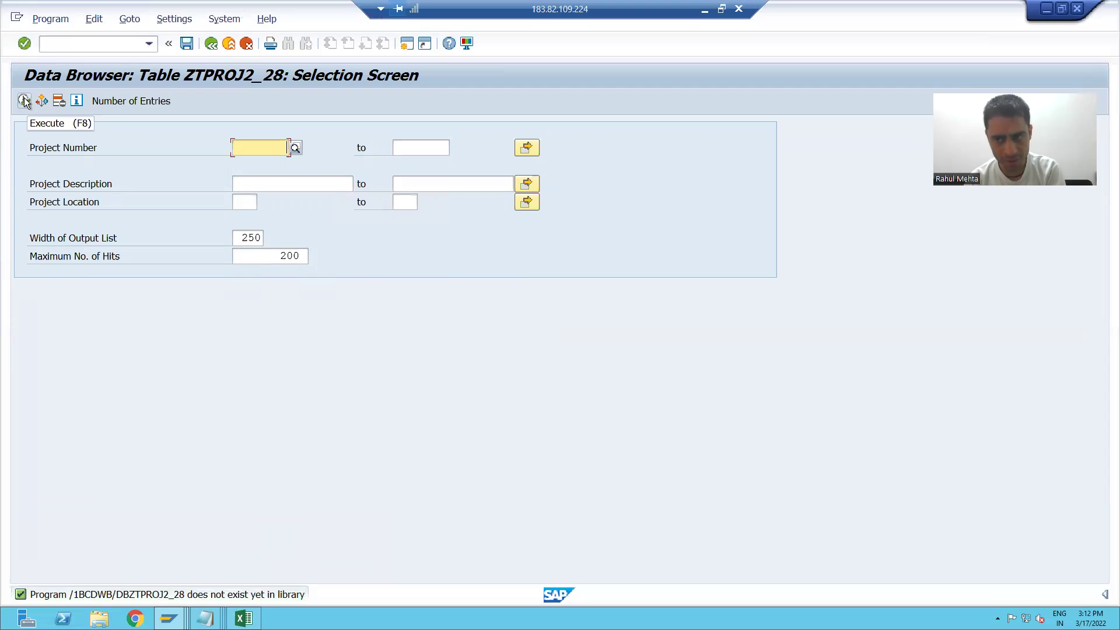
left_click(25, 101)
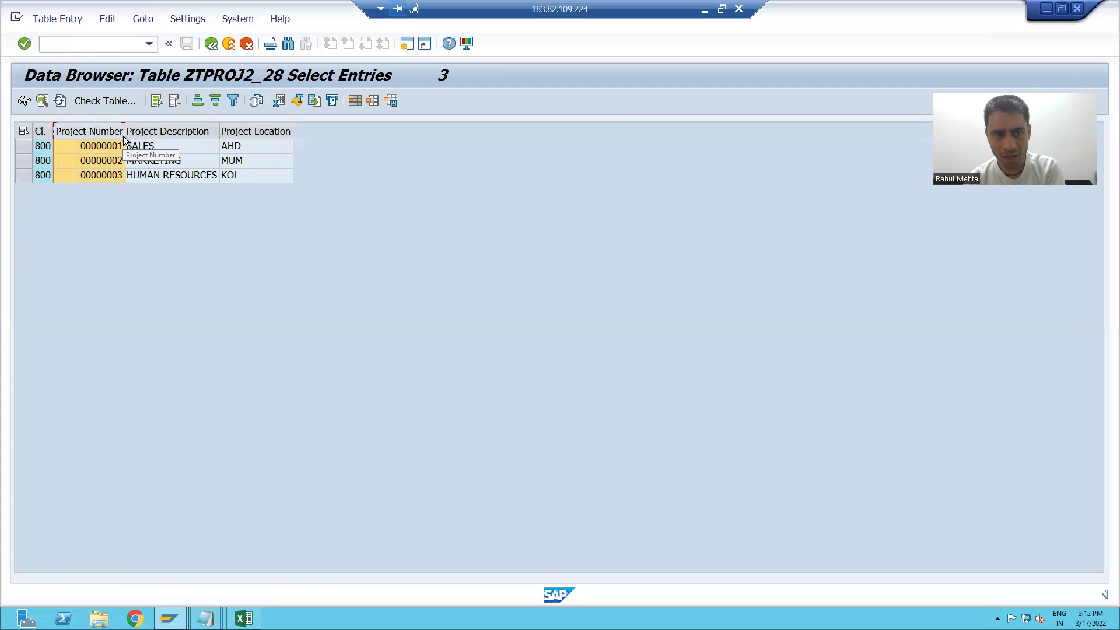
left_click_drag(124, 133, 149, 137)
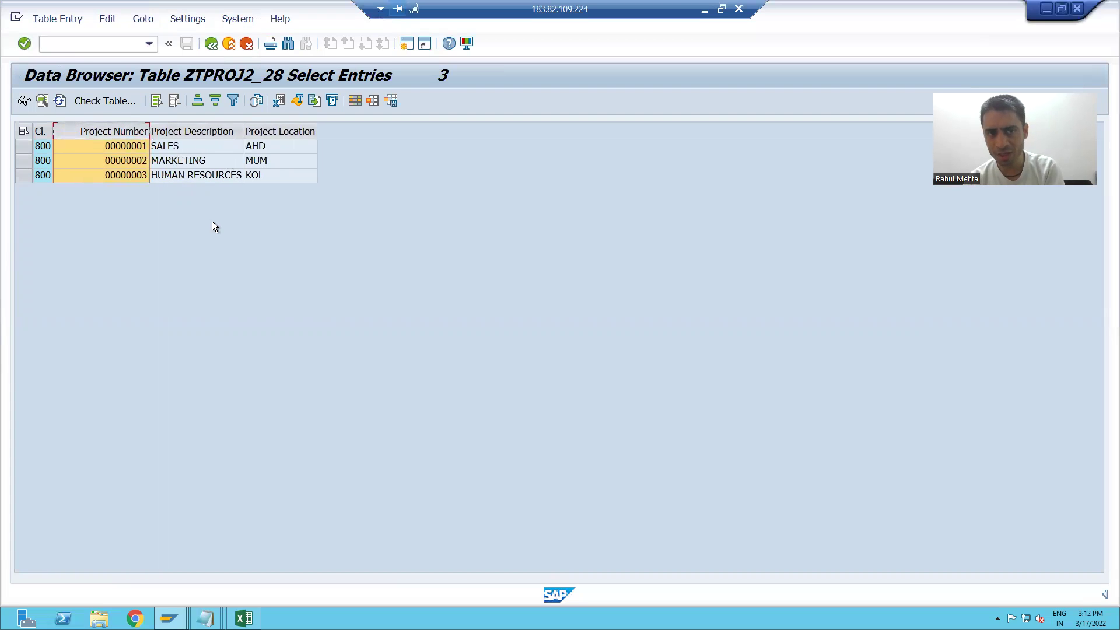